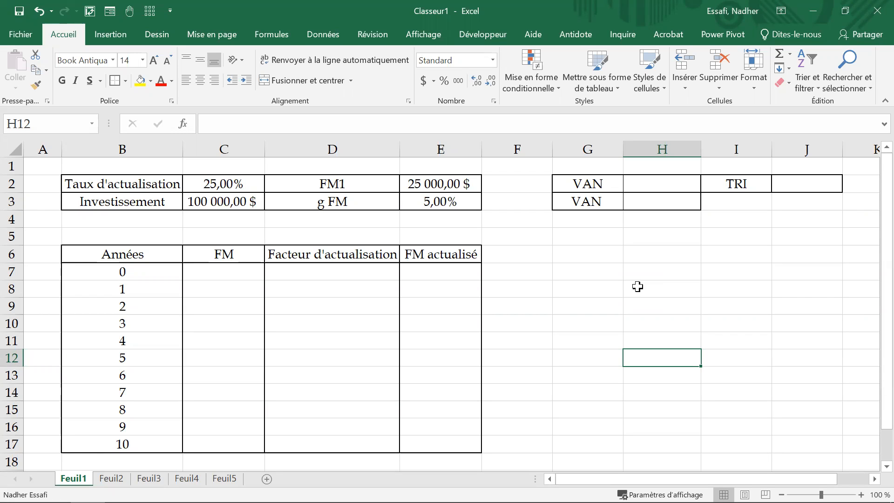
Step: Examine the VAN label, the investment and FM1 inputs, and the first year rows of the cash flow table
{"action": "left_click", "coordinate": [600, 274]}
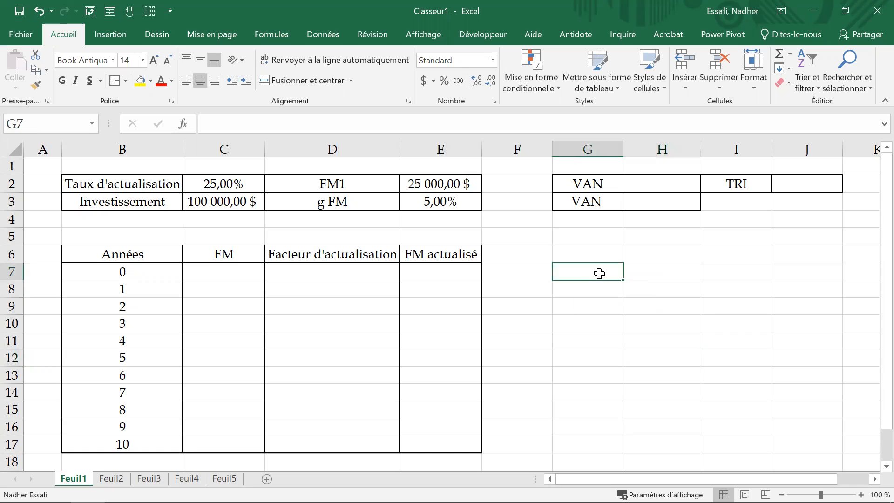
{"action": "left_click", "coordinate": [583, 185]}
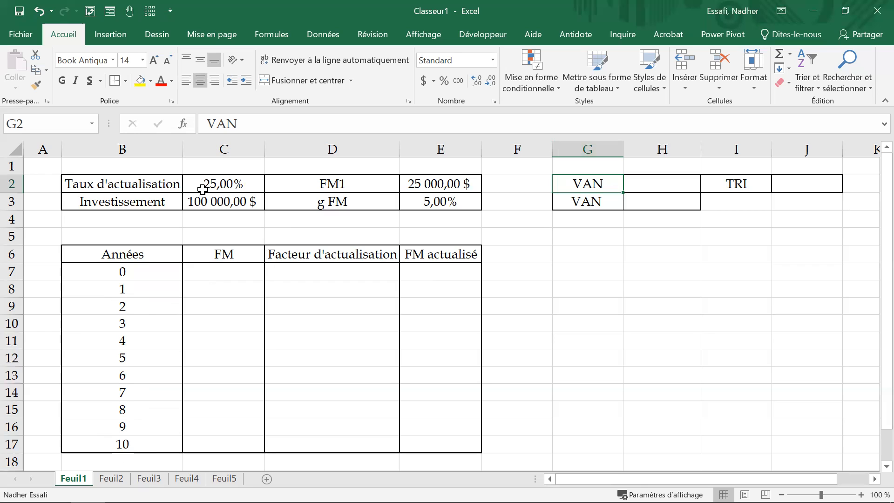
{"action": "left_click", "coordinate": [200, 204]}
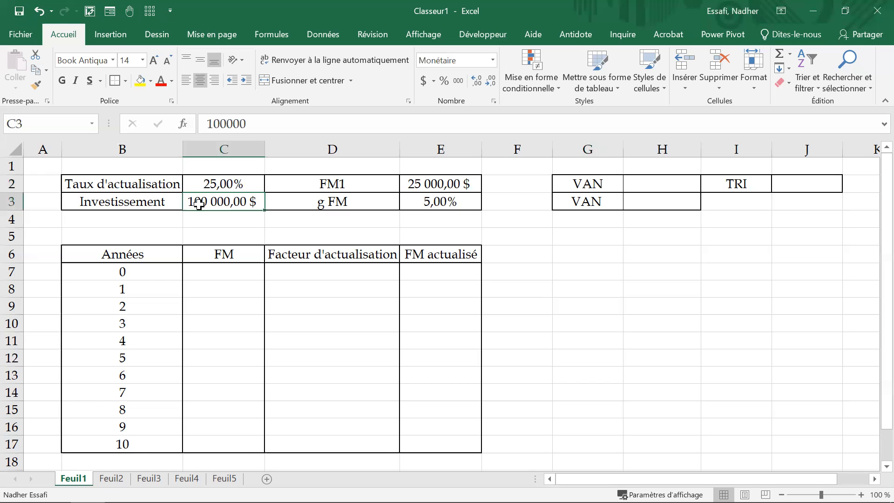
{"action": "left_click", "coordinate": [200, 286]}
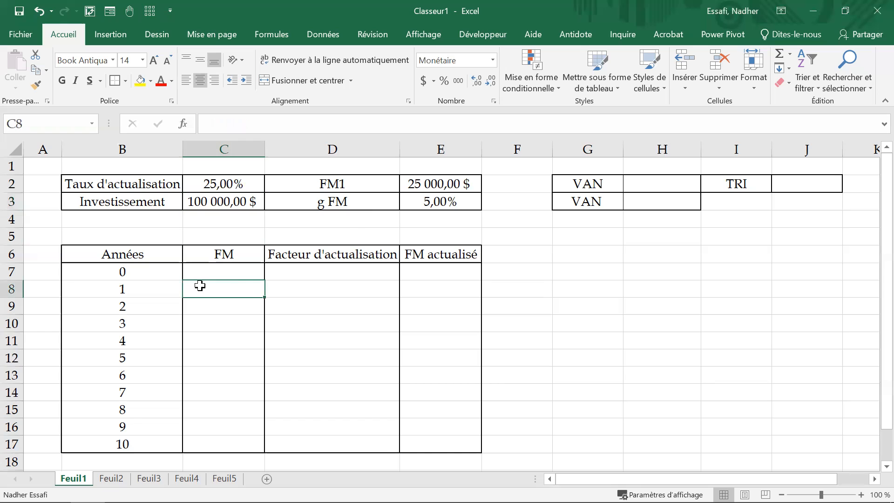
{"action": "left_click", "coordinate": [435, 185]}
{"action": "left_click", "coordinate": [125, 271]}
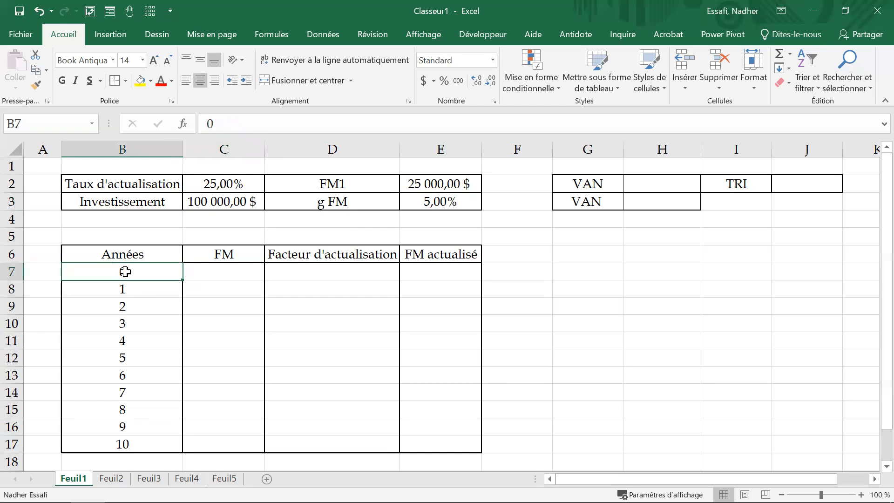
{"action": "left_click", "coordinate": [120, 291]}
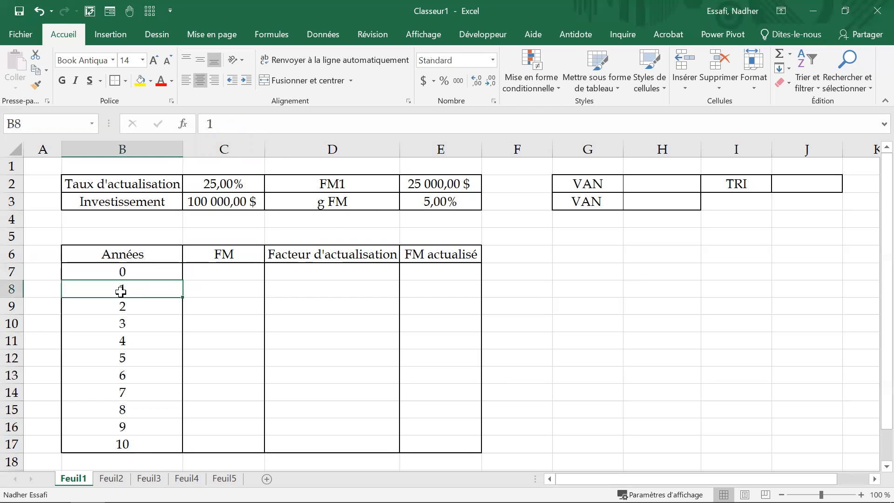
{"action": "left_click", "coordinate": [120, 309]}
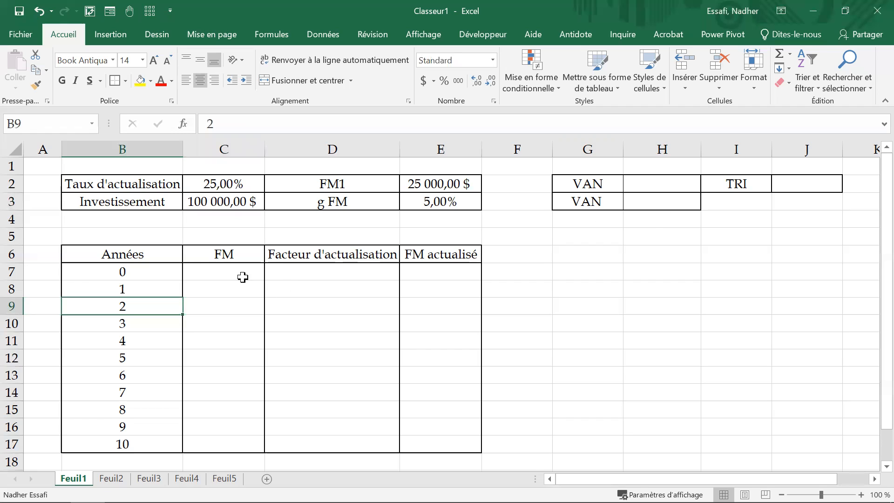
Step: Enter the year 0 cash flow in C7 as the negative of the investment, =-C3
{"action": "left_click", "coordinate": [225, 277]}
{"action": "type", "text": "="}
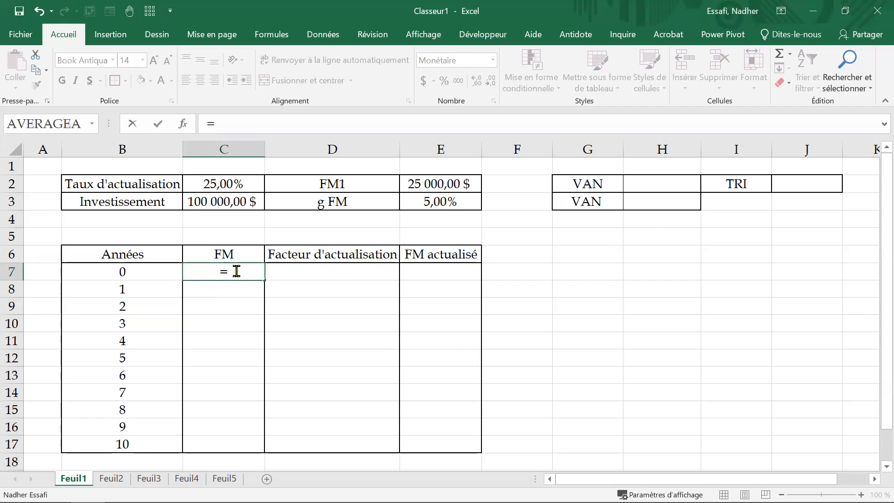
{"action": "type", "text": "-"}
{"action": "left_click", "coordinate": [221, 199]}
{"action": "key", "text": "Tab"}
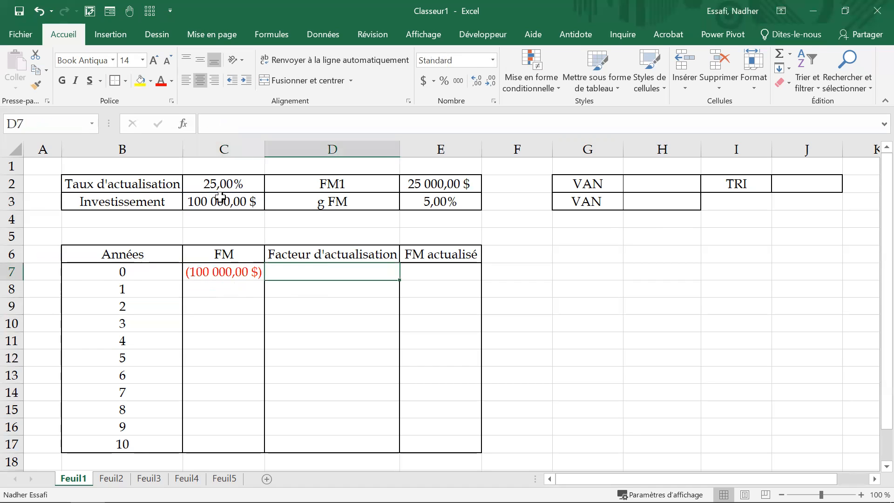
Step: Link the year 1 cash flow in C8 to the FM1 amount with =E2
{"action": "left_click", "coordinate": [199, 287]}
{"action": "type", "text": "="}
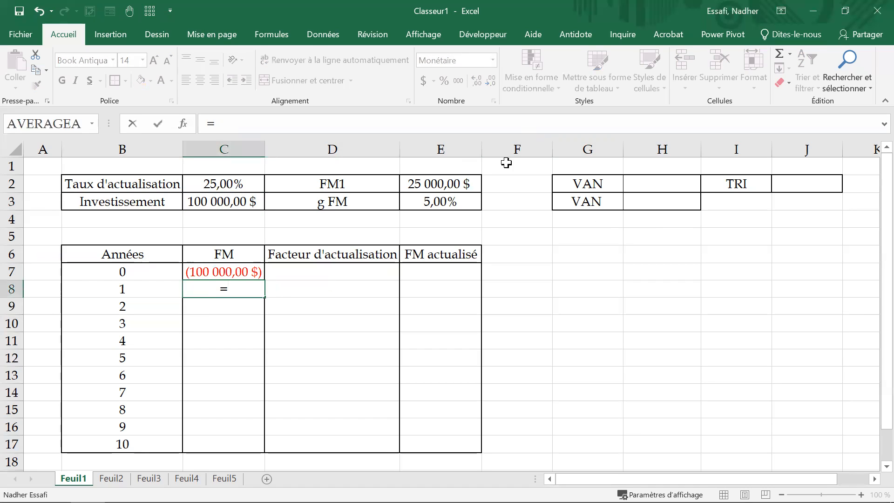
{"action": "left_click", "coordinate": [445, 183]}
{"action": "key", "text": "Tab"}
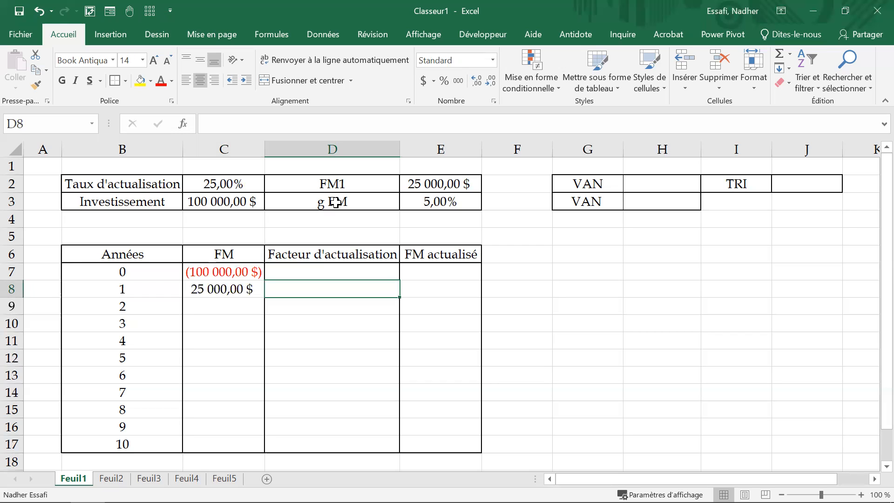
Step: Enter the growing cash flow formula =C8*(1+$E$3) in C9 and fill it down to year 10 in C17
{"action": "left_click", "coordinate": [231, 300]}
{"action": "type", "text": "="}
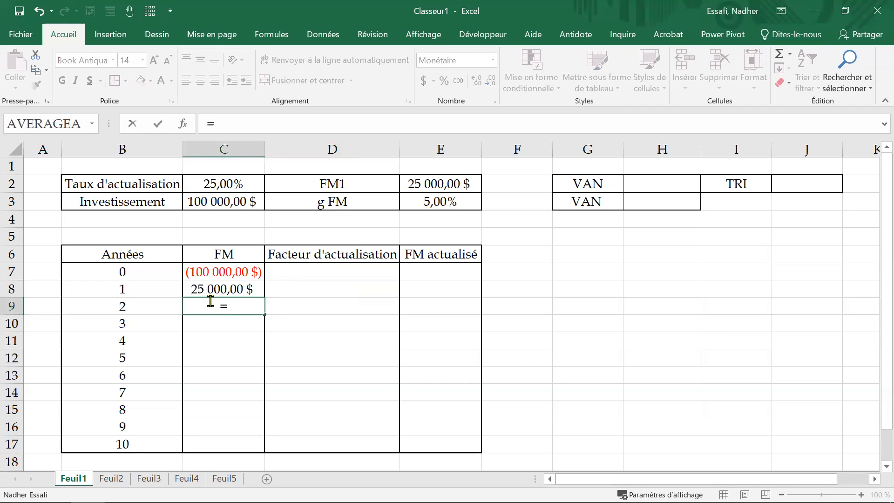
{"action": "left_click", "coordinate": [204, 283]}
{"action": "type", "text": "*("}
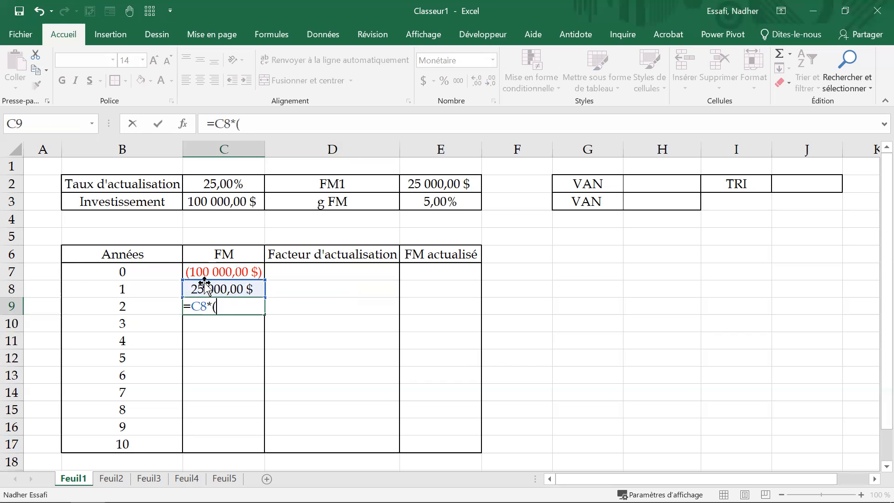
{"action": "type", "text": "1+"}
{"action": "left_click", "coordinate": [445, 203]}
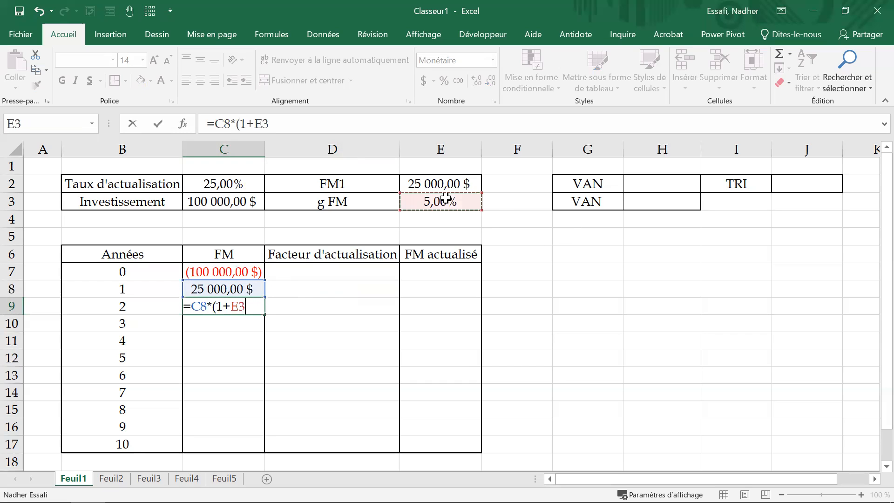
{"action": "key", "text": "F4"}
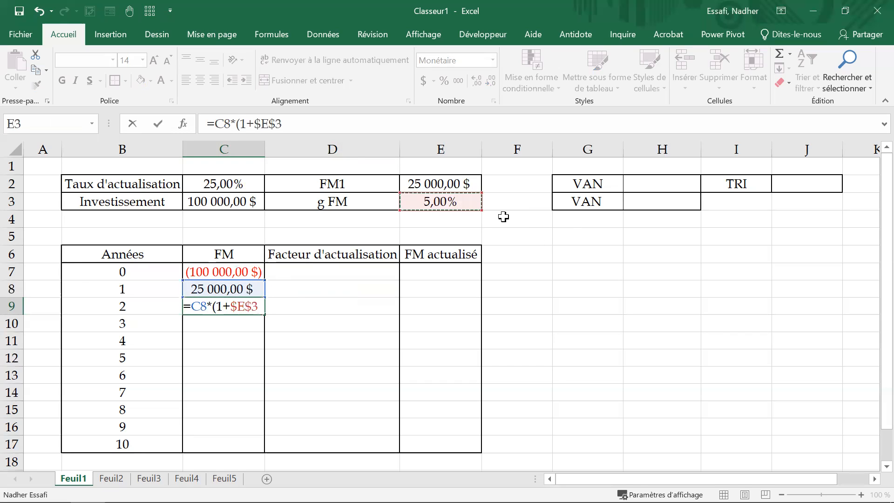
{"action": "type", "text": ")"}
{"action": "key", "text": "Tab"}
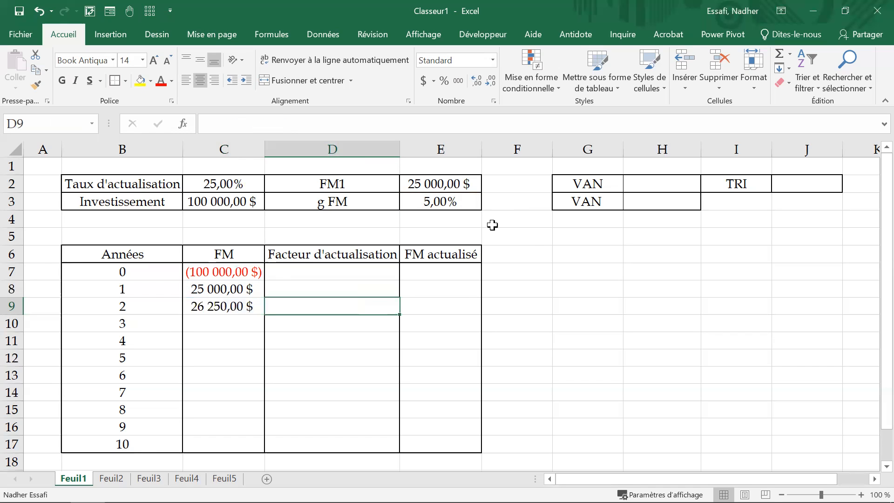
{"action": "left_click", "coordinate": [236, 306]}
{"action": "double_click", "coordinate": [264, 314]}
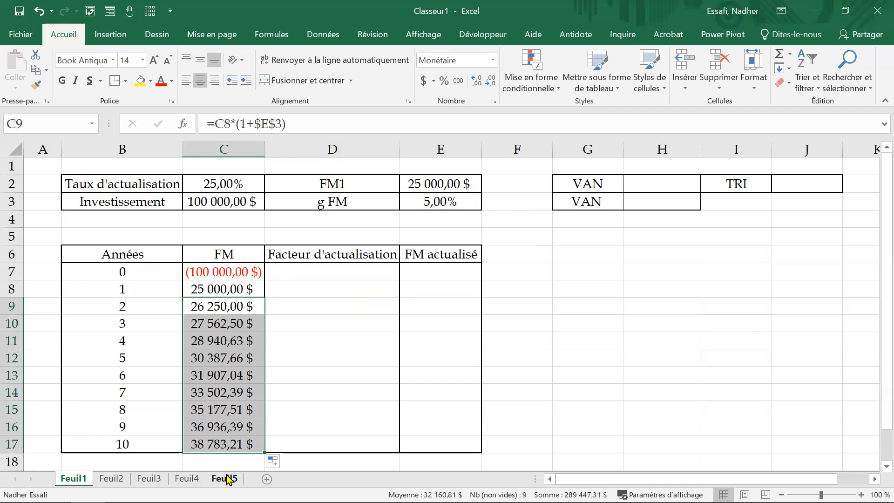
Step: Review the year 2 growth formula, its source cells and the whole FM series in C7:C17
{"action": "left_click", "coordinate": [217, 289]}
{"action": "left_click", "coordinate": [212, 306]}
{"action": "left_click", "coordinate": [450, 200]}
{"action": "left_click", "coordinate": [199, 306]}
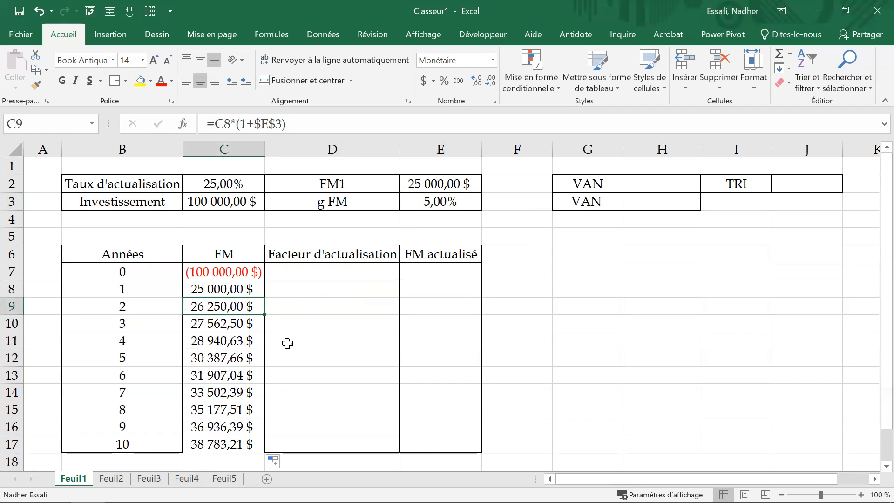
{"action": "left_click", "coordinate": [202, 275]}
{"action": "left_click_drag", "start_coordinate": [202, 275], "coordinate": [216, 445]}
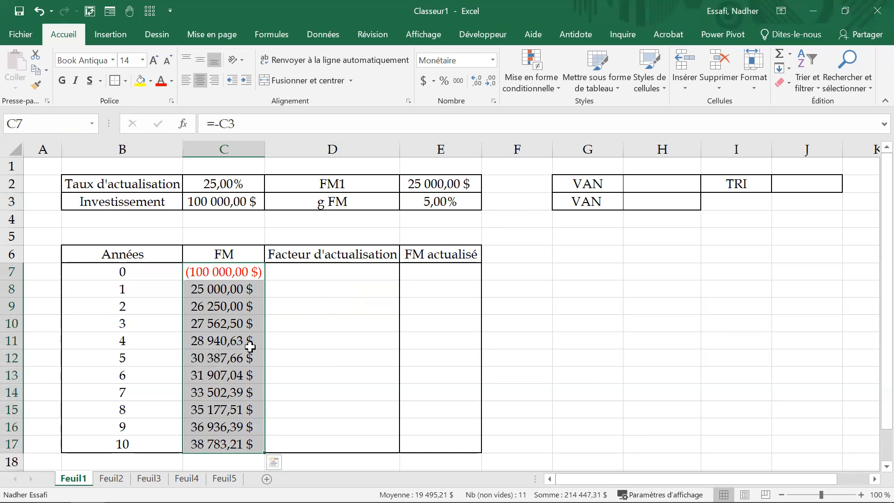
{"action": "left_click", "coordinate": [227, 332]}
Step: Check the year 3 cash flow with a trial formula =C9*(1+E3) in D10, and clear that cell
{"action": "left_click", "coordinate": [289, 332]}
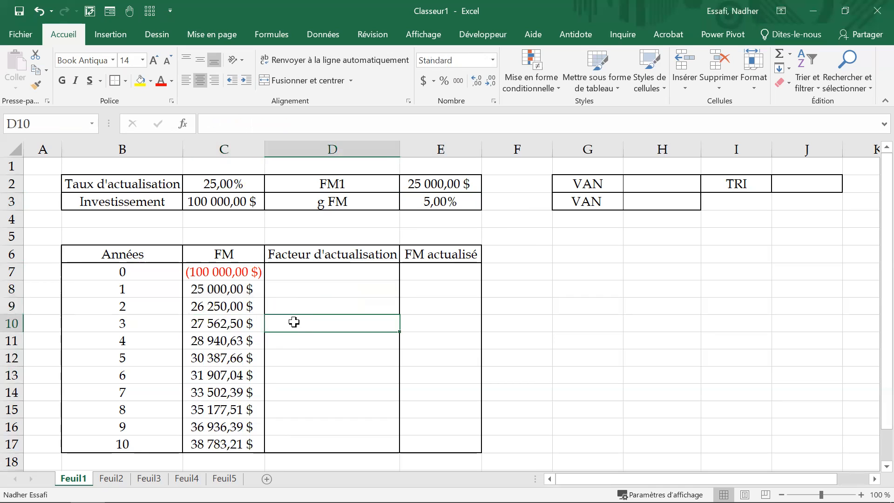
{"action": "type", "text": "=("}
{"action": "key", "text": "BackSpace"}
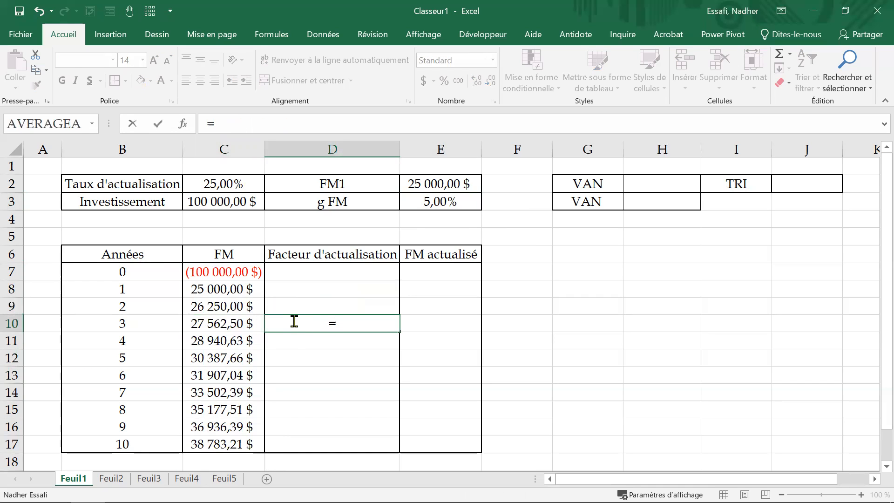
{"action": "left_click", "coordinate": [225, 302]}
{"action": "type", "text": "*(1+"}
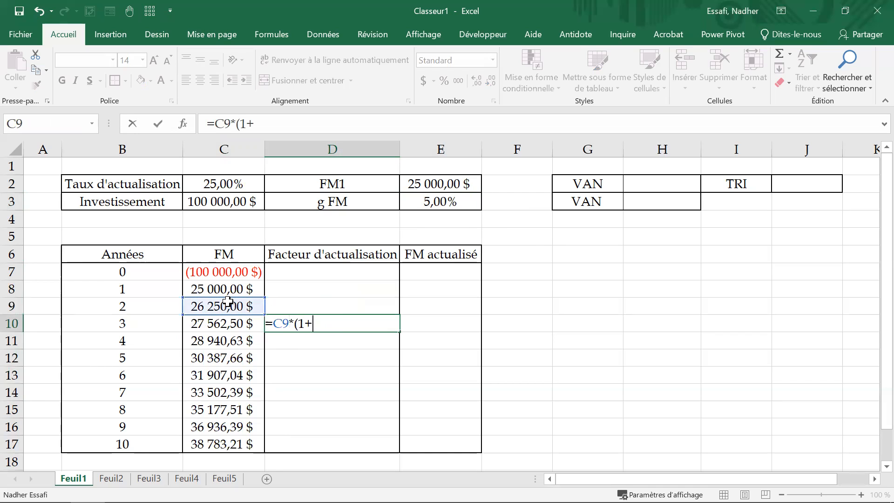
{"action": "left_click", "coordinate": [440, 200]}
{"action": "type", "text": ")"}
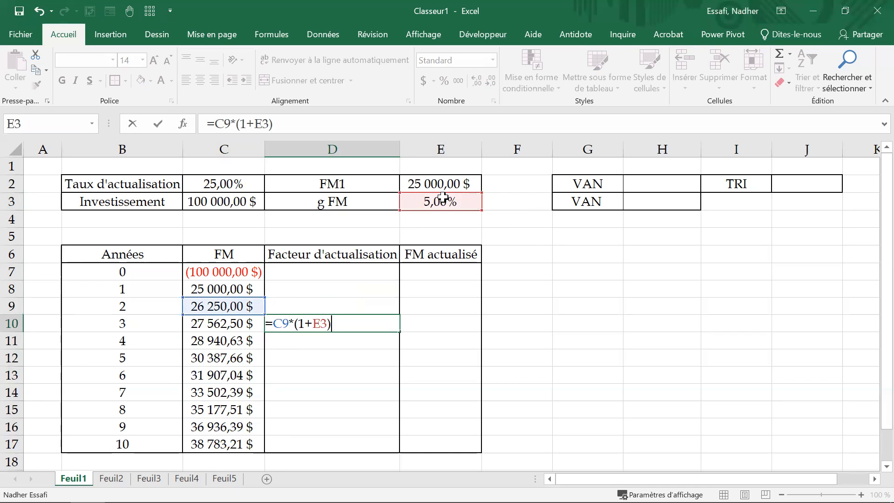
{"action": "key", "text": "Tab"}
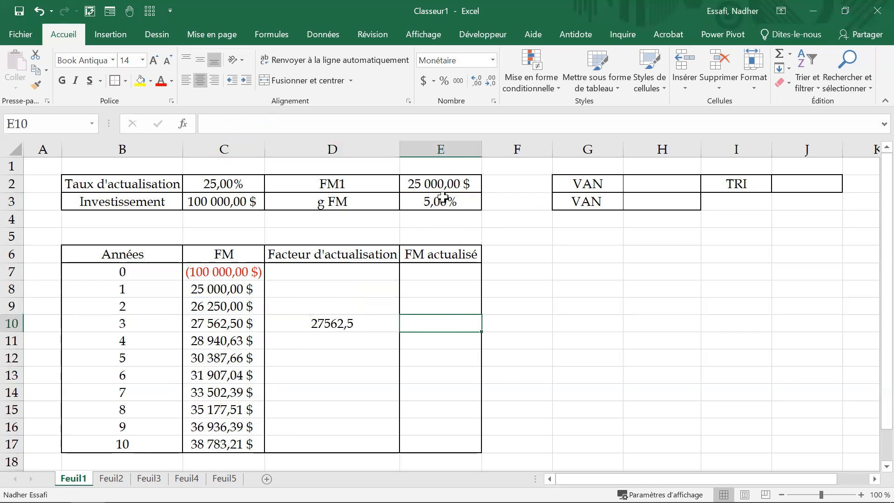
{"action": "left_click", "coordinate": [364, 325]}
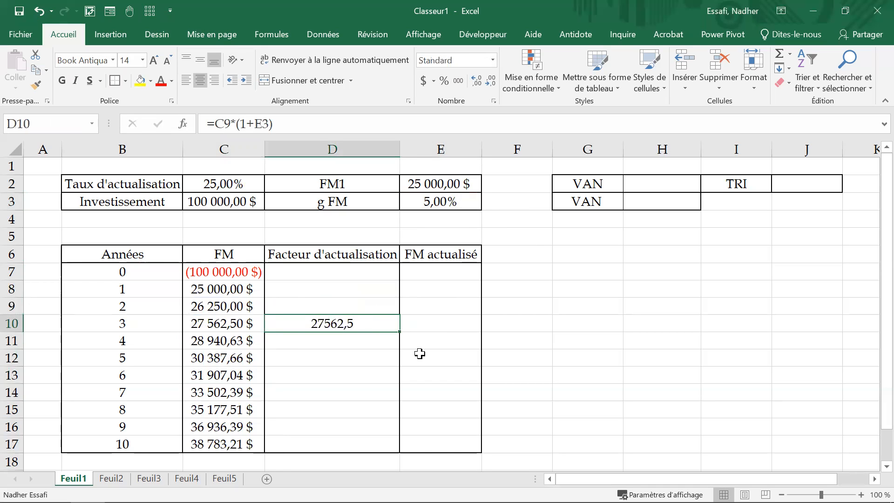
{"action": "key", "text": "BackSpace"}
{"action": "left_click", "coordinate": [336, 374]}
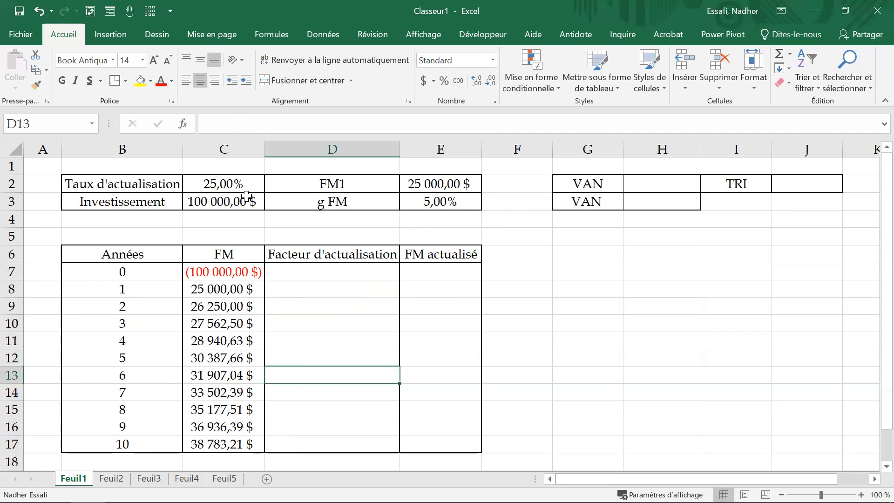
Step: Enter the discount factor formula =(1+$C$2)^(-B7) in D7 and fill it down to year 10 in D17
{"action": "left_click", "coordinate": [233, 186]}
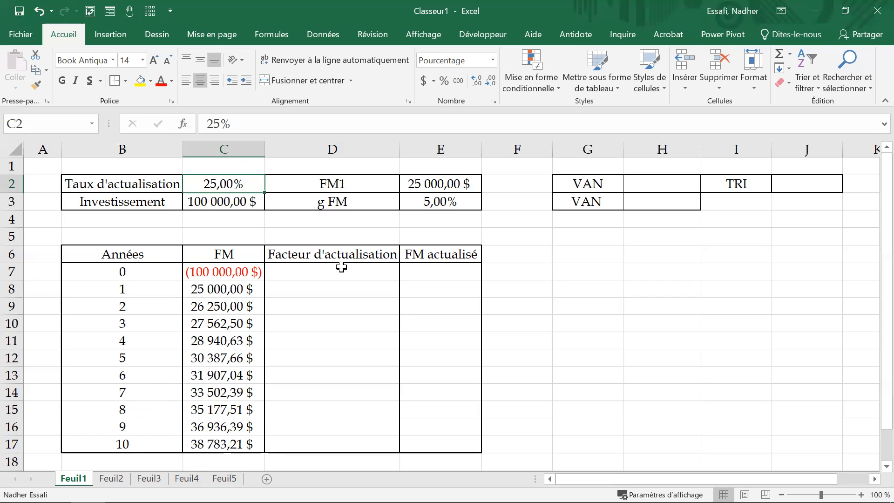
{"action": "left_click", "coordinate": [329, 275]}
{"action": "type", "text": "=(1+"}
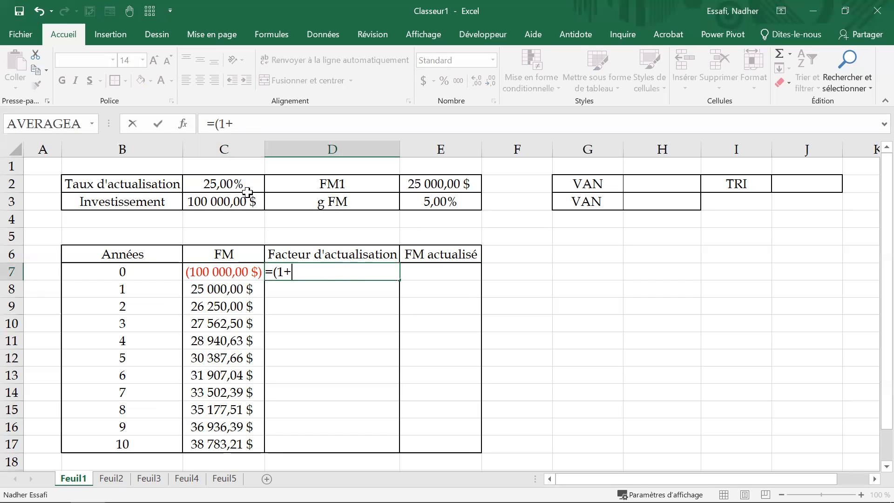
{"action": "left_click", "coordinate": [251, 187]}
{"action": "key", "text": "F4"}
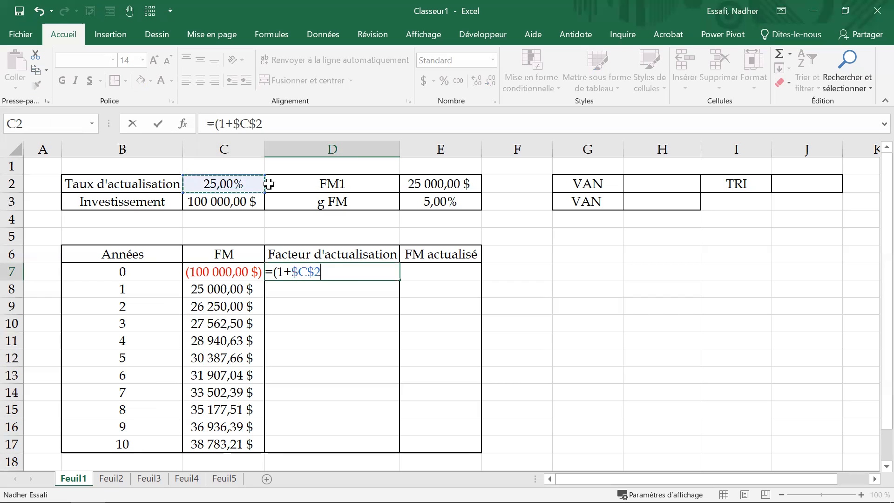
{"action": "type", "text": ")"}
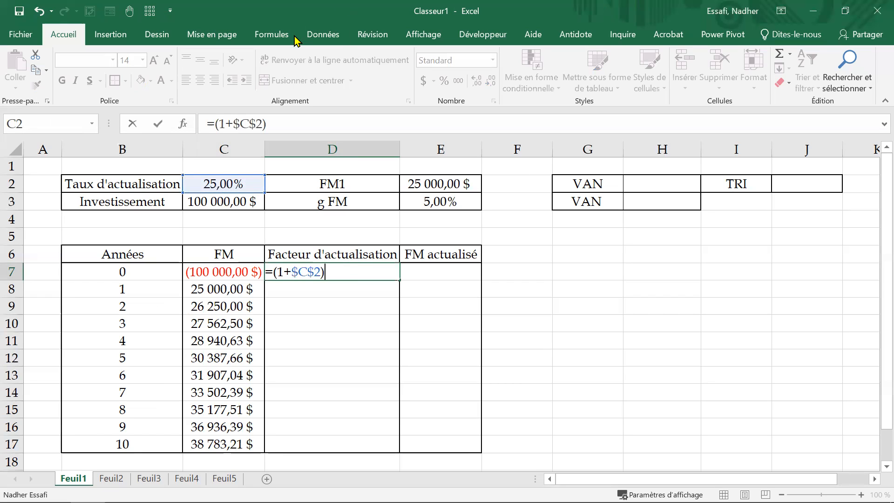
{"action": "type", "text": "^(-"}
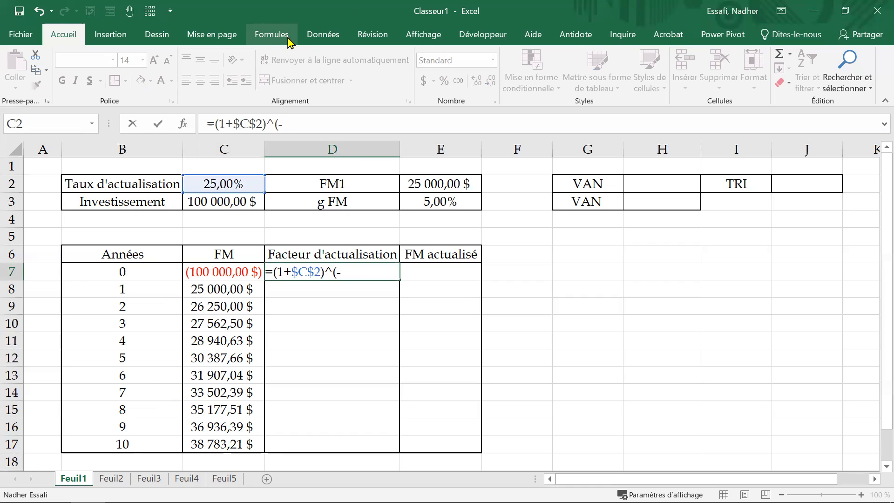
{"action": "left_click", "coordinate": [169, 268]}
{"action": "type", "text": ")"}
{"action": "key", "text": "Tab"}
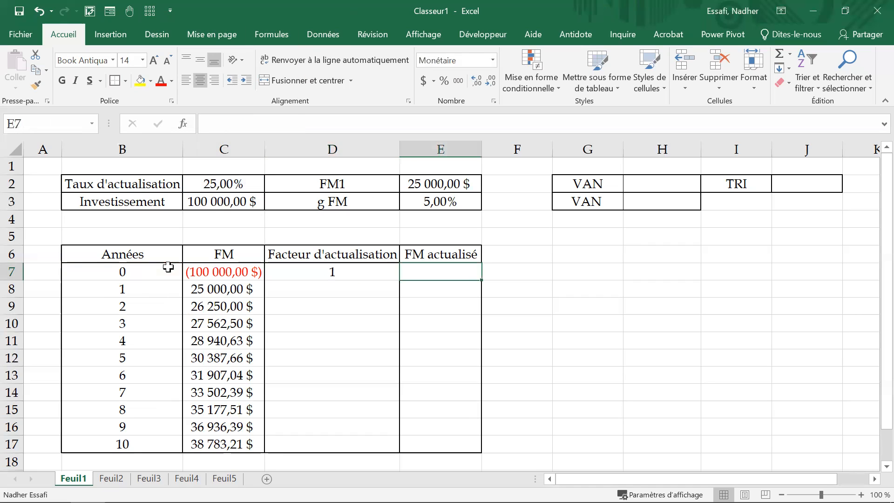
{"action": "left_click", "coordinate": [332, 272]}
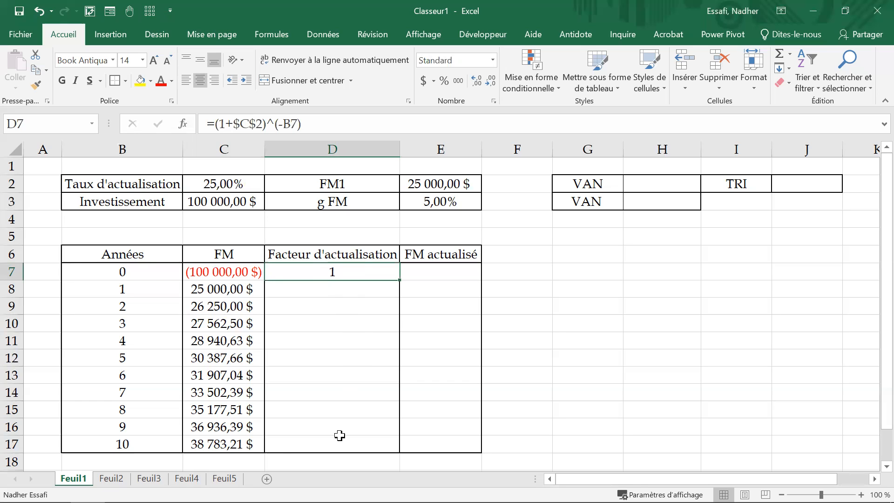
{"action": "double_click", "coordinate": [399, 281]}
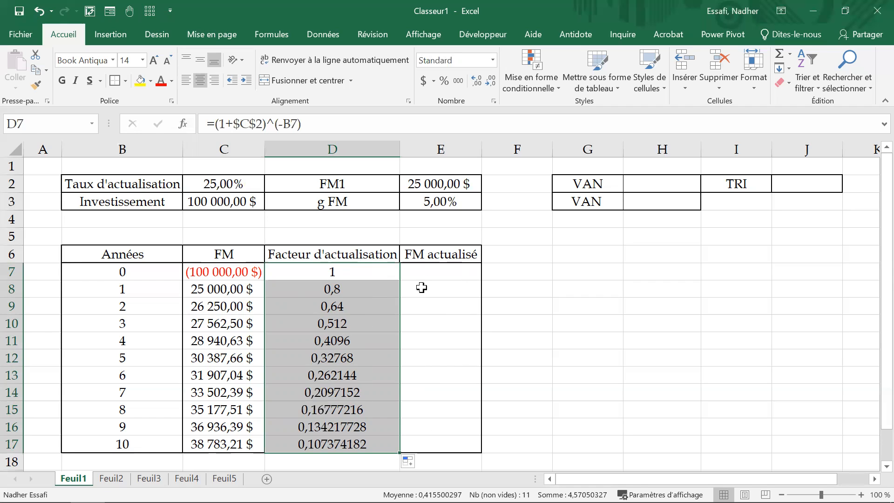
Step: Calculate the year 0 discounted cash flow in E7 with the formula =C7*D7
{"action": "left_click", "coordinate": [428, 272]}
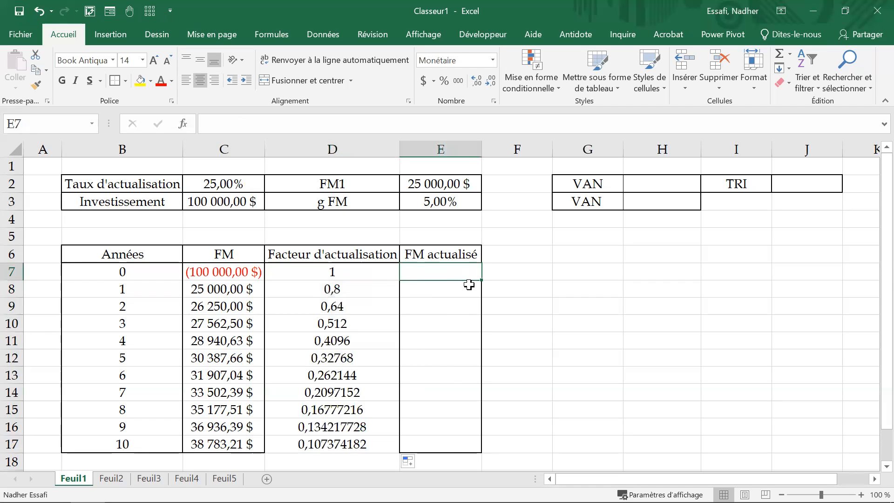
{"action": "left_click_drag", "start_coordinate": [326, 272], "coordinate": [339, 445]}
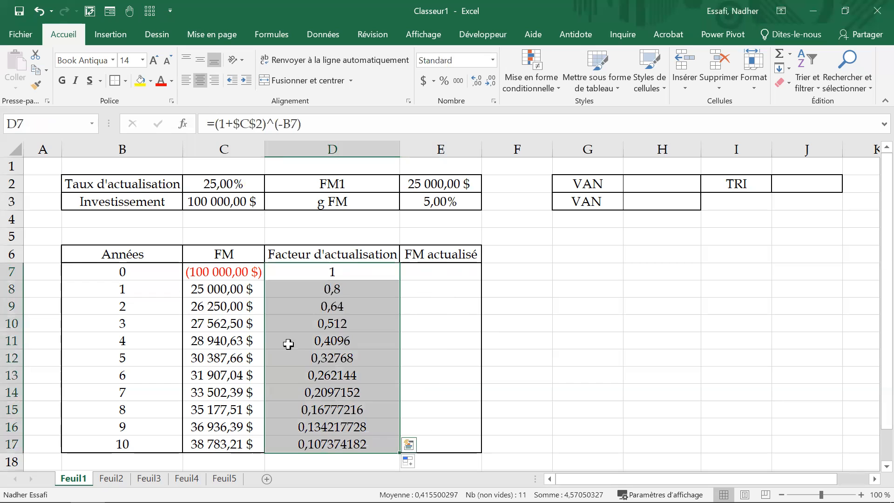
{"action": "left_click", "coordinate": [432, 273]}
{"action": "left_click", "coordinate": [229, 273]}
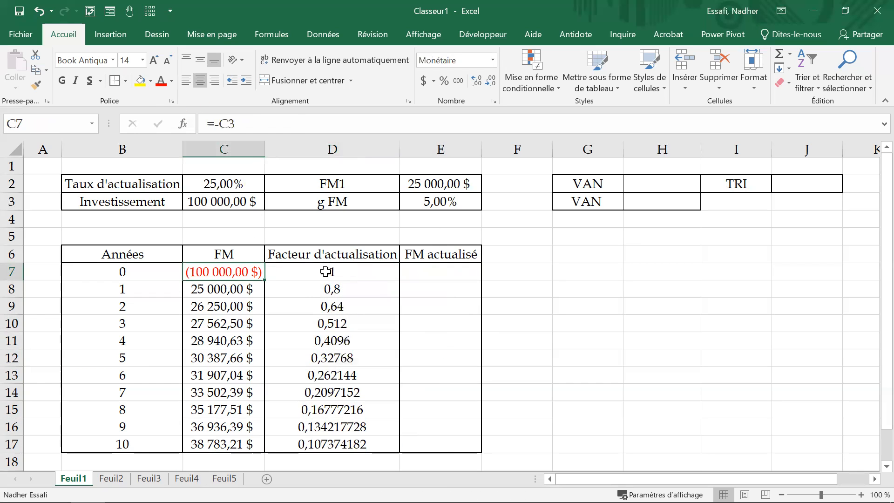
{"action": "left_click", "coordinate": [321, 271]}
{"action": "left_click", "coordinate": [455, 274]}
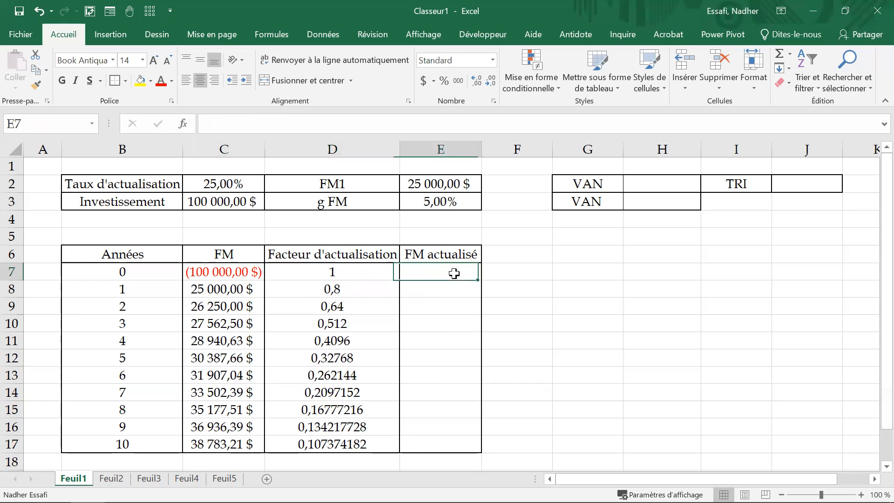
{"action": "type", "text": "="}
{"action": "left_click", "coordinate": [217, 275]}
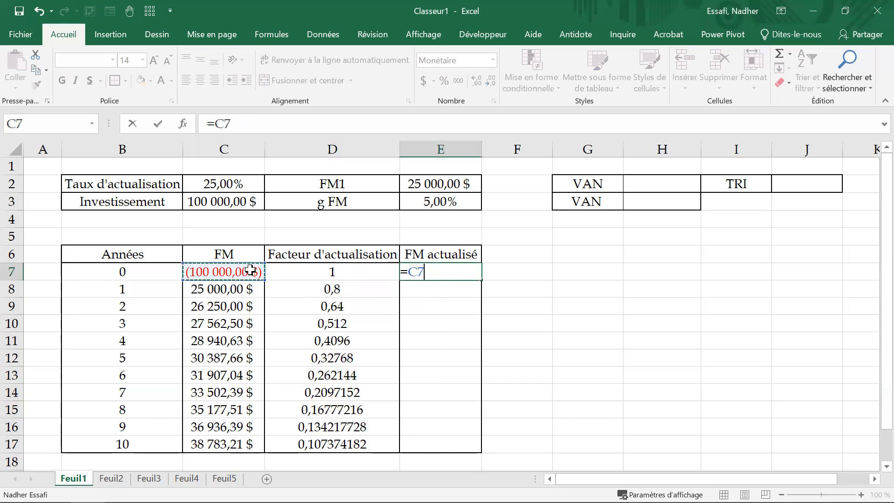
{"action": "type", "text": "*"}
{"action": "left_click", "coordinate": [367, 275]}
{"action": "key", "text": "Tab"}
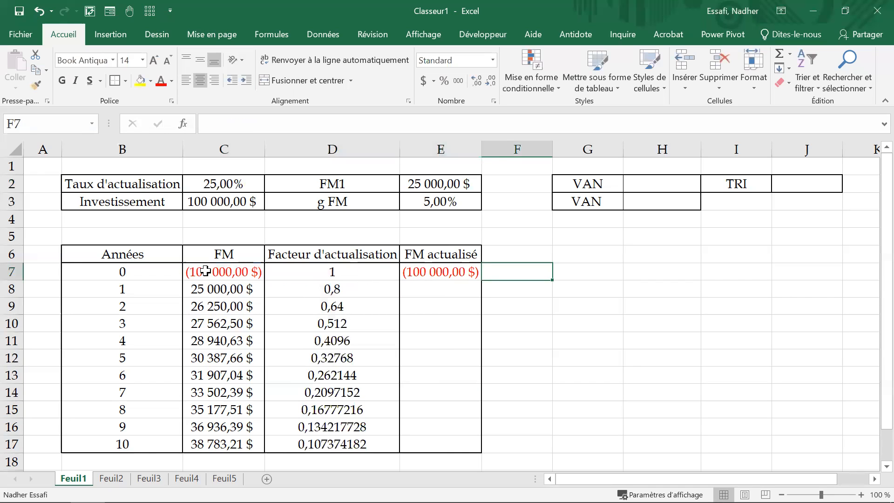
Step: Fill the discounted cash flow formula from E7 down to year 10 in E17
{"action": "left_click", "coordinate": [473, 274]}
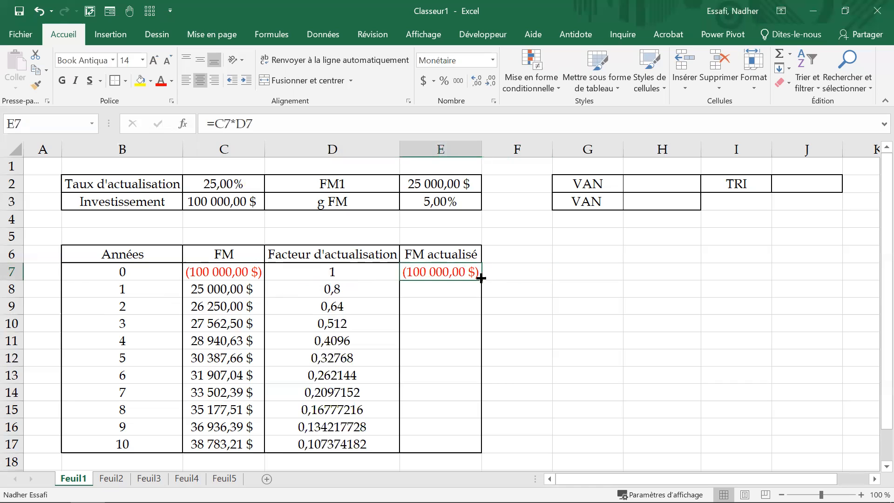
{"action": "left_click_drag", "start_coordinate": [480, 278], "coordinate": [481, 291]}
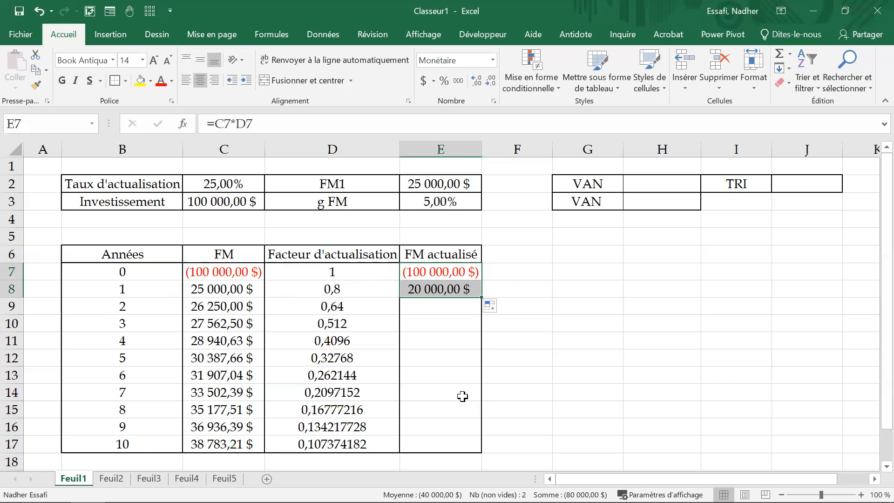
{"action": "double_click", "coordinate": [481, 295]}
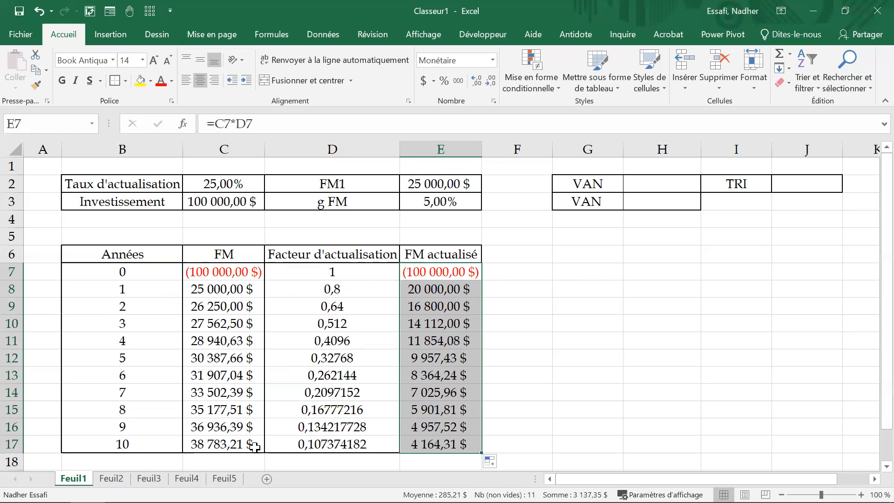
Step: Calculate the VAN in H2 by summing the discounted cash flows with =SOMME(E7:E17)
{"action": "left_click", "coordinate": [212, 183]}
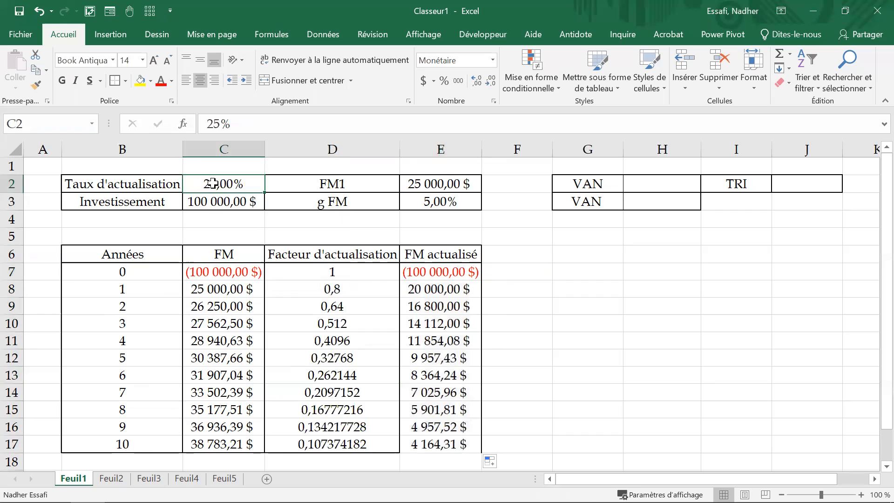
{"action": "left_click", "coordinate": [418, 271]}
{"action": "left_click_drag", "start_coordinate": [430, 320], "coordinate": [439, 444]}
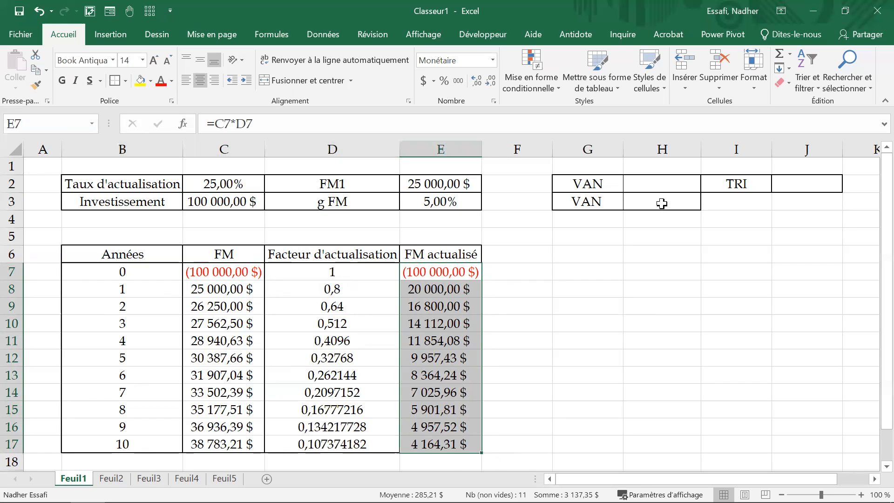
{"action": "left_click", "coordinate": [654, 184]}
{"action": "type", "text": "="}
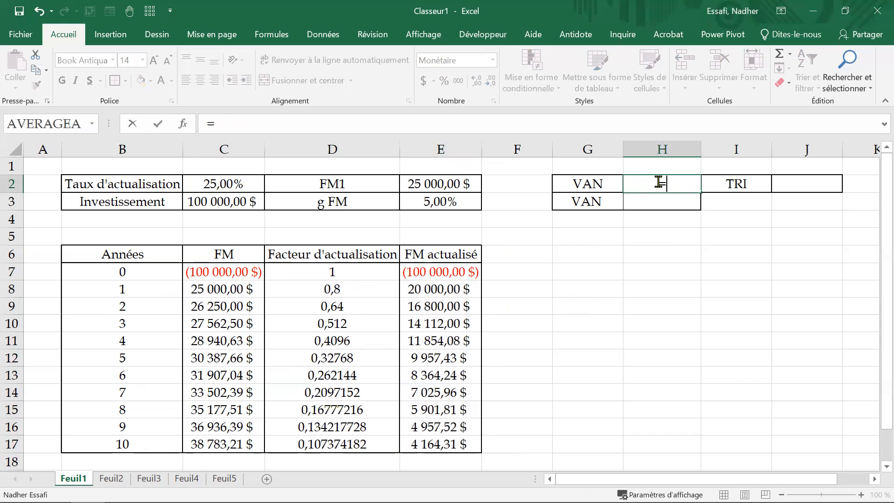
{"action": "type", "text": "somme("}
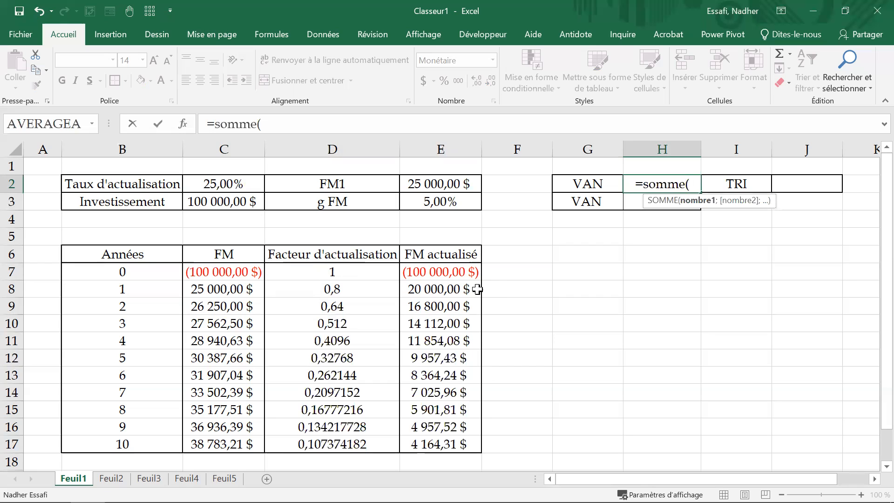
{"action": "left_click_drag", "start_coordinate": [446, 264], "coordinate": [467, 445]}
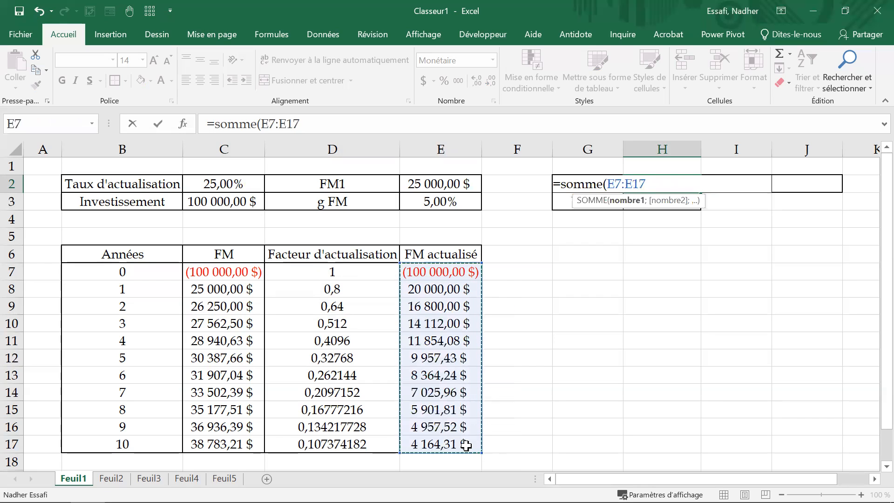
{"action": "type", "text": ")"}
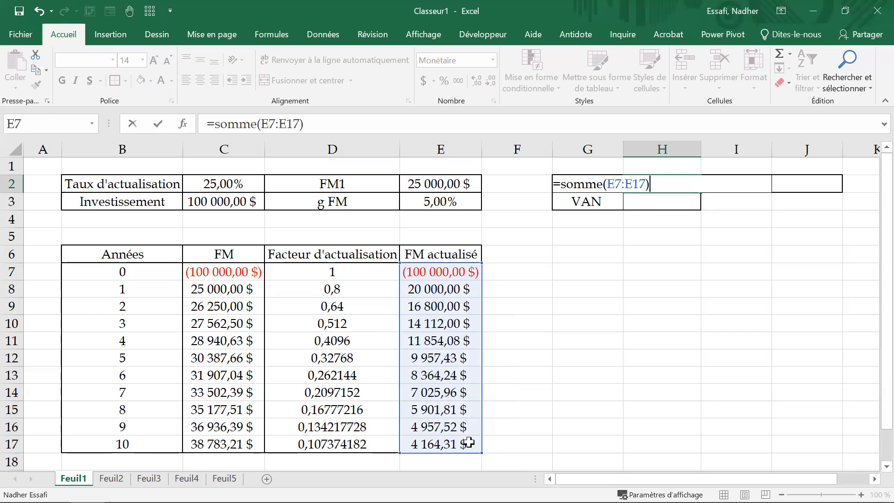
{"action": "key", "text": "Tab"}
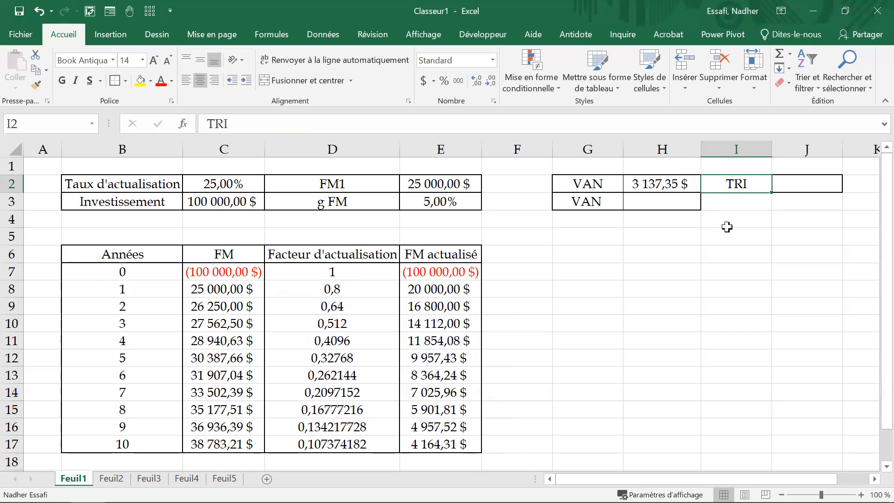
Step: Calculate the internal rate of return in J2 with the TRI function, using the cash flows C7:C17 as Valeurs
{"action": "left_click", "coordinate": [218, 185]}
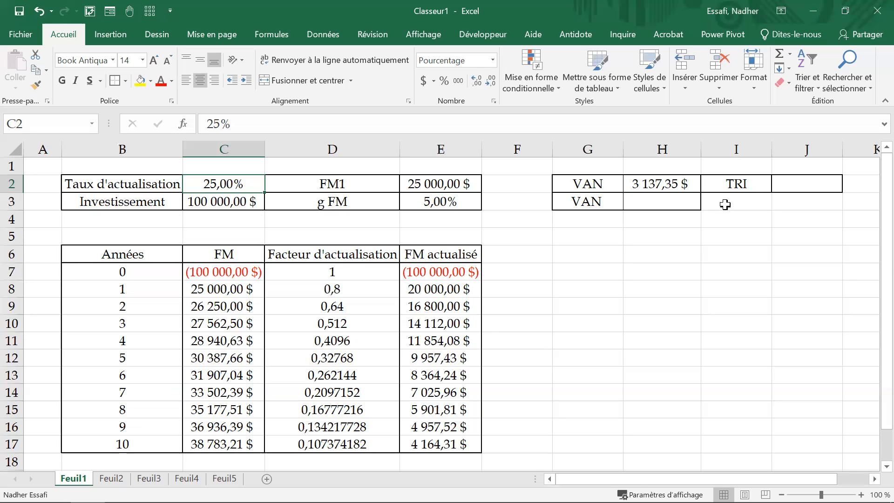
{"action": "left_click", "coordinate": [801, 179]}
{"action": "type", "text": "=tri("}
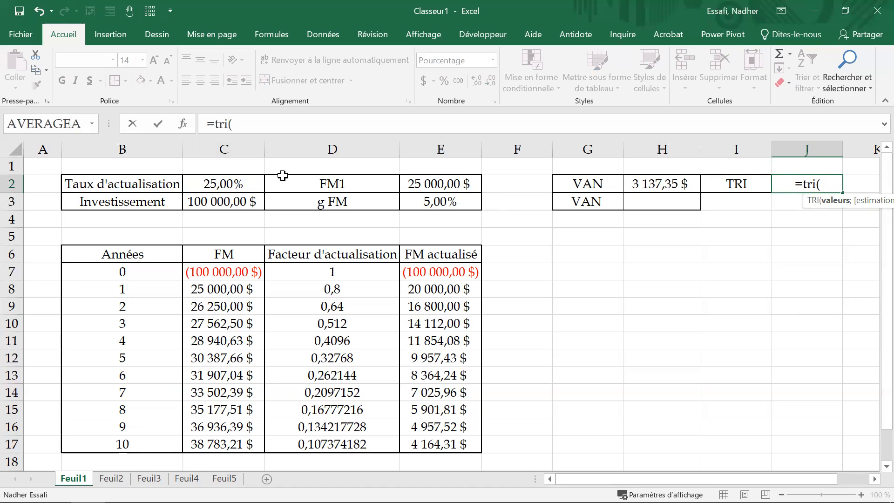
{"action": "left_click", "coordinate": [811, 201]}
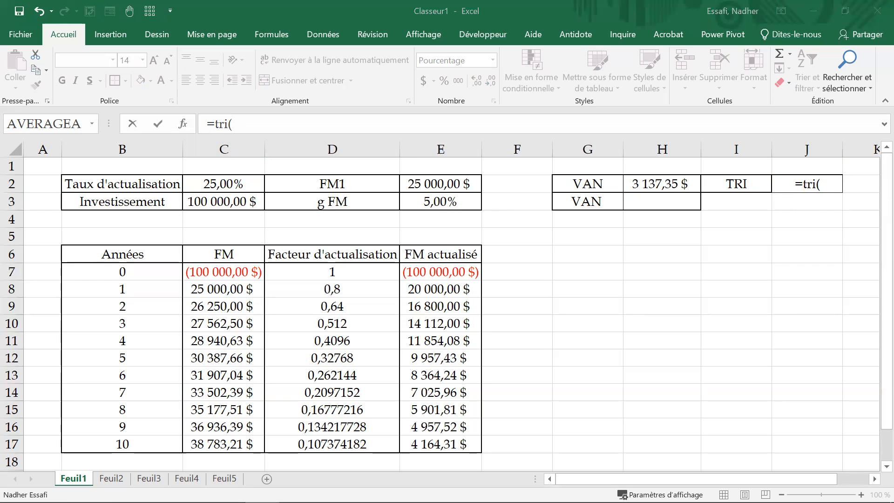
{"action": "key", "text": "alt+Tab"}
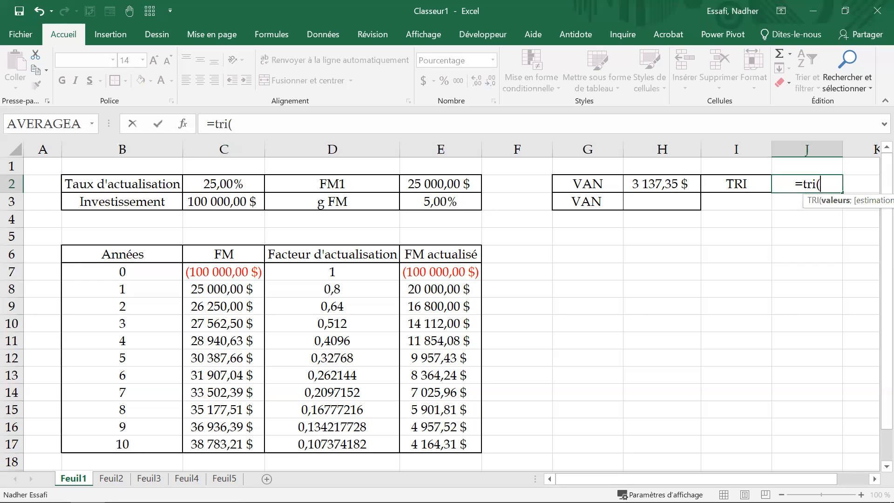
{"action": "left_click", "coordinate": [248, 125]}
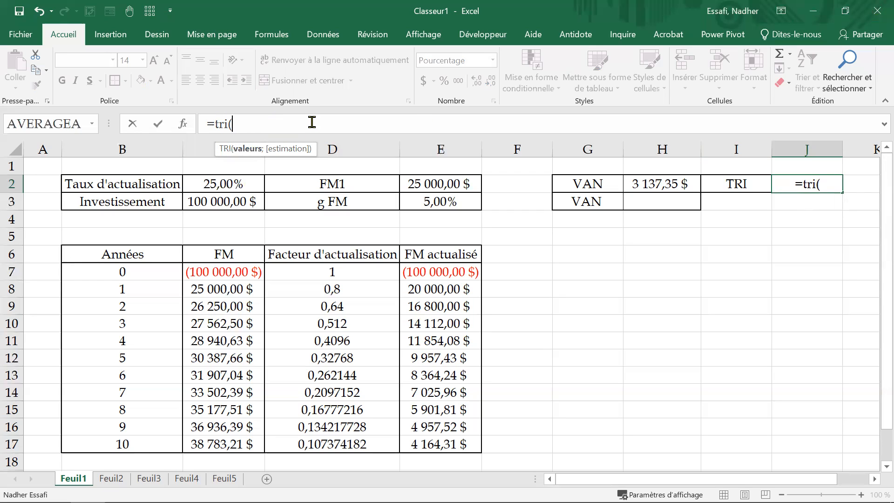
{"action": "left_click", "coordinate": [183, 124]}
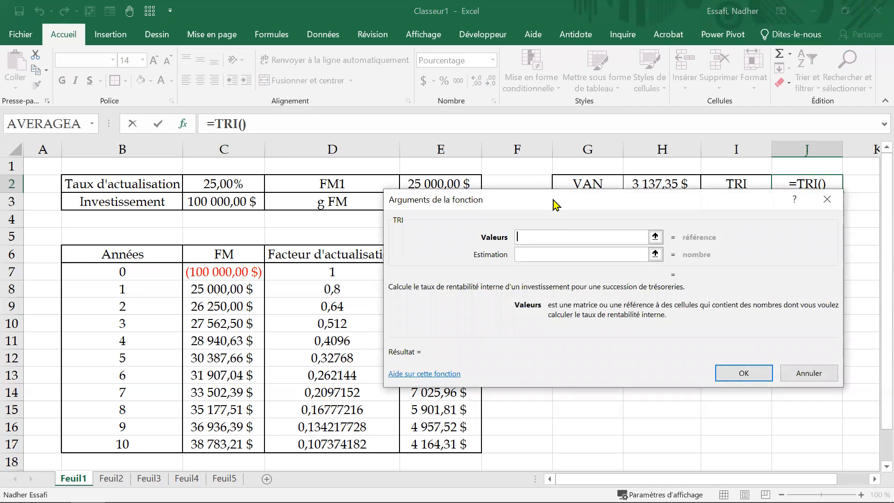
{"action": "left_click_drag", "start_coordinate": [555, 202], "coordinate": [560, 210]}
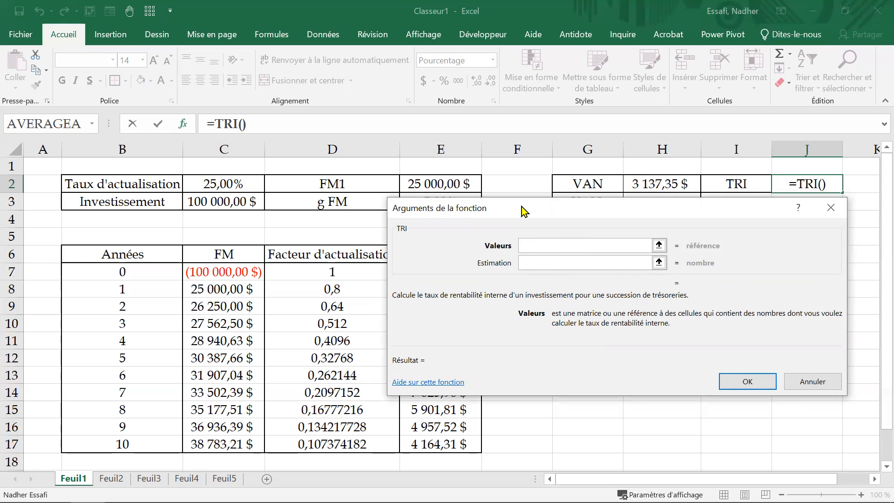
{"action": "left_click_drag", "start_coordinate": [522, 209], "coordinate": [574, 252]}
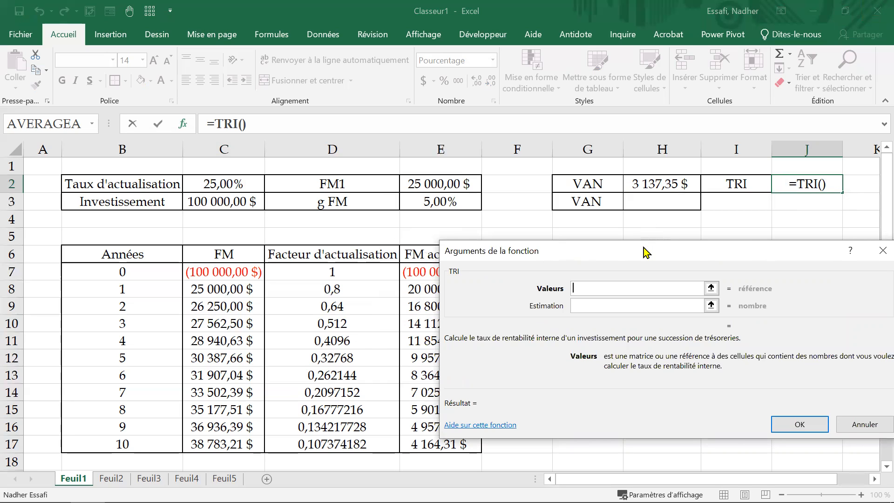
{"action": "left_click_drag", "start_coordinate": [214, 272], "coordinate": [244, 442]}
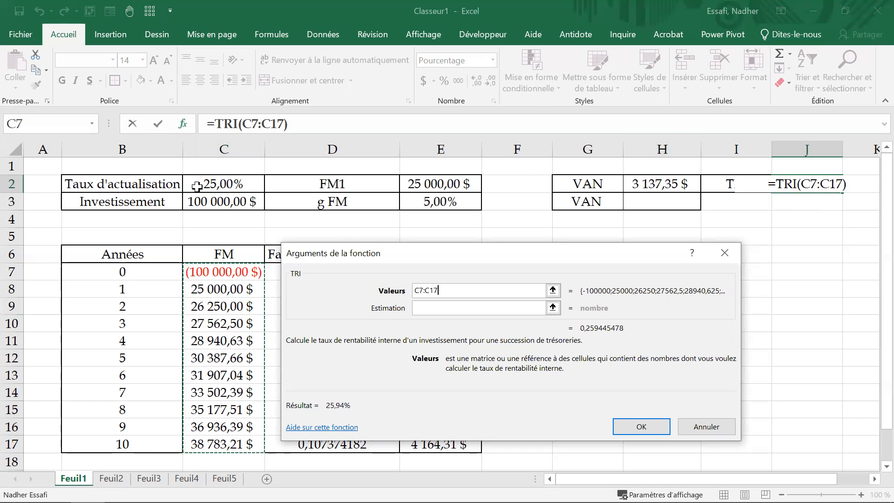
{"action": "left_click", "coordinate": [641, 426]}
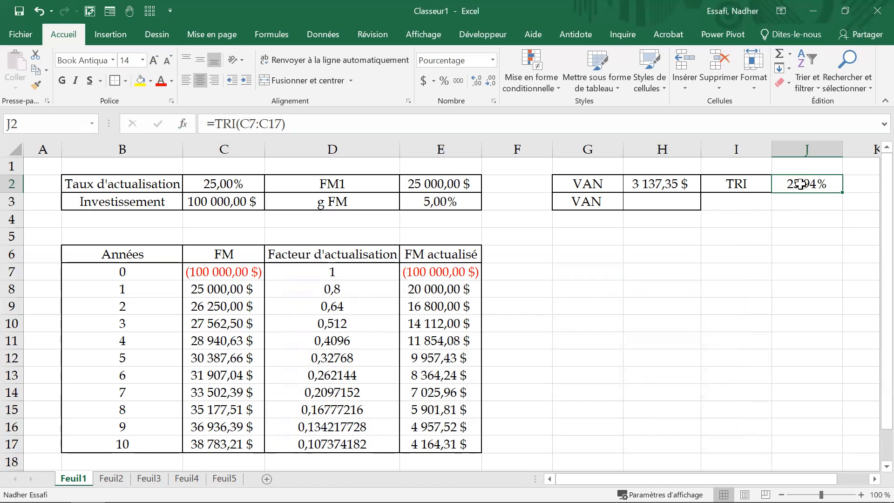
Step: Compare the TRI in J2 with the discount rate in C2 and examine the VAN in H2
{"action": "left_click", "coordinate": [733, 184]}
{"action": "left_click_drag", "start_coordinate": [735, 184], "coordinate": [805, 186]}
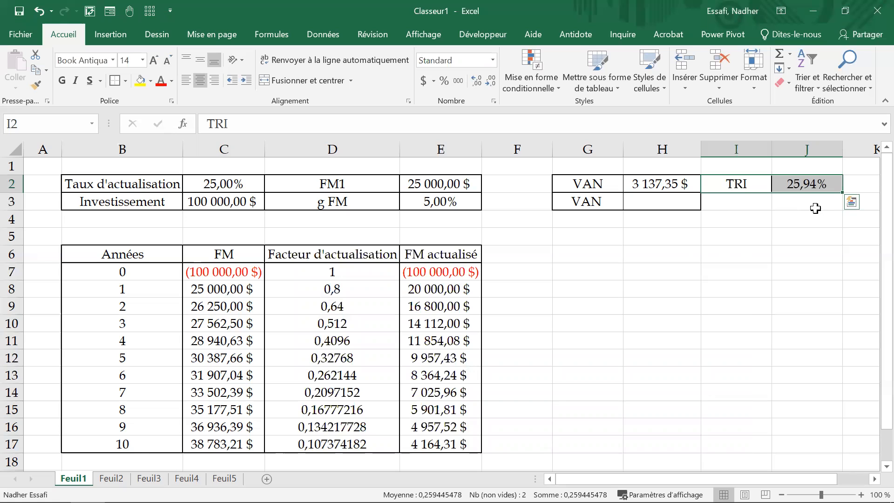
{"action": "left_click_drag", "start_coordinate": [136, 186], "coordinate": [213, 186]}
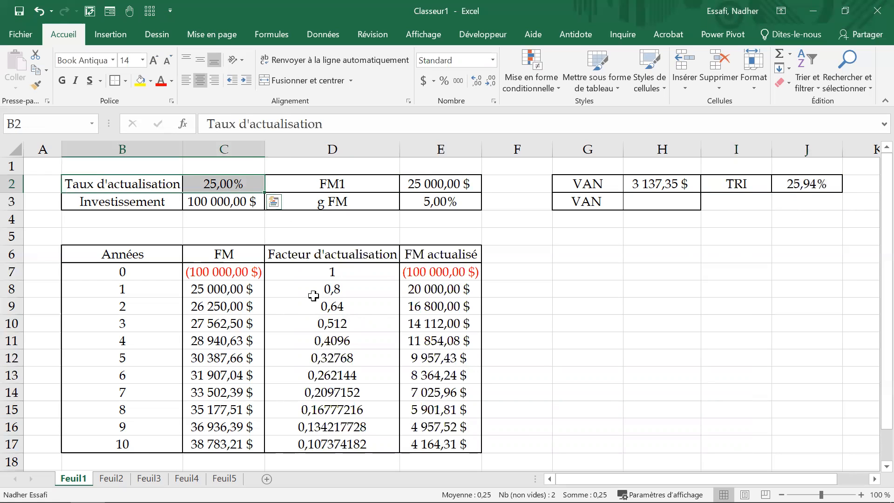
{"action": "left_click", "coordinate": [820, 183]}
{"action": "left_click", "coordinate": [655, 183]}
{"action": "left_click", "coordinate": [799, 183]}
{"action": "left_click", "coordinate": [658, 183]}
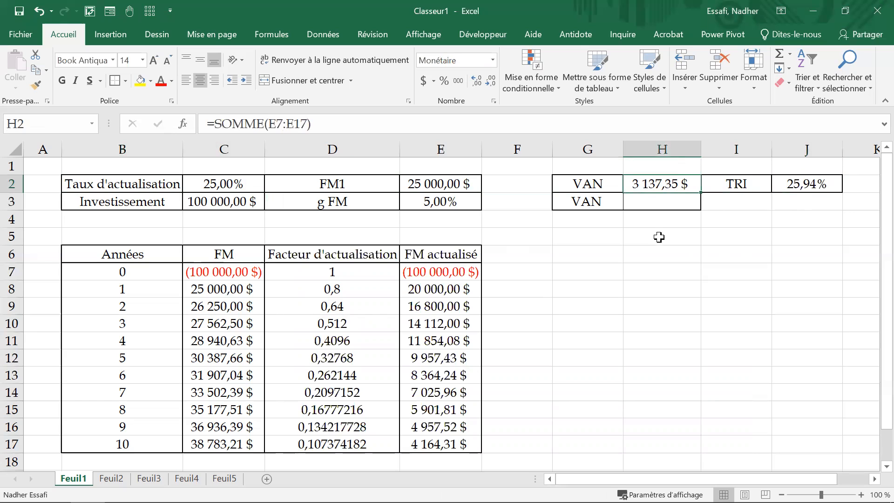
Step: Calculate a second VAN in H3 with the VAN function, using C2 as Taux and C7:C17 as Valeur1
{"action": "left_click", "coordinate": [663, 208]}
{"action": "type", "text": "=VAN"}
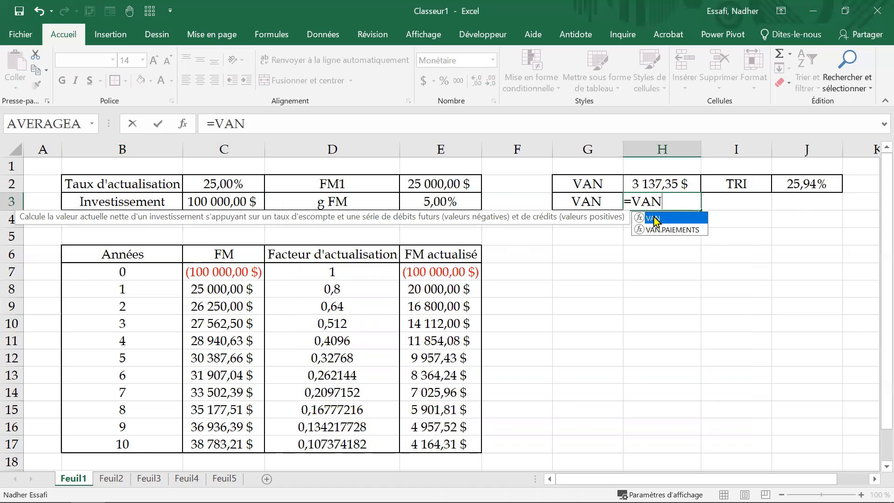
{"action": "double_click", "coordinate": [675, 217]}
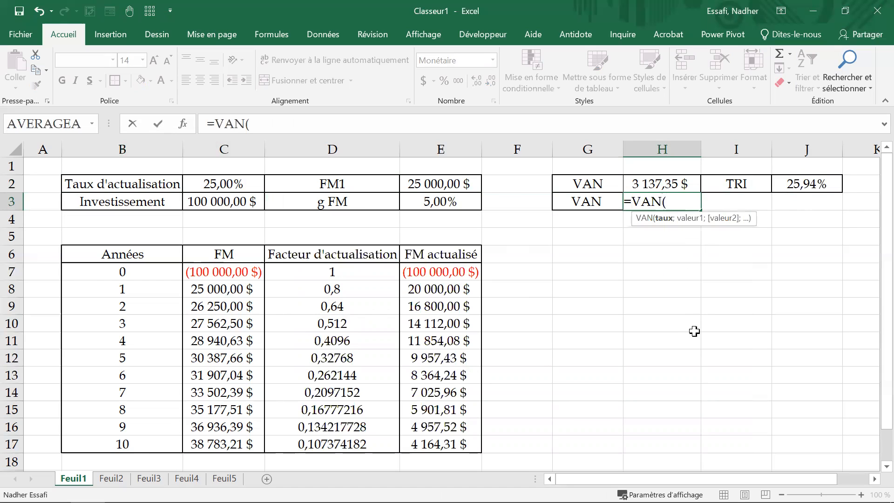
{"action": "left_click", "coordinate": [183, 130]}
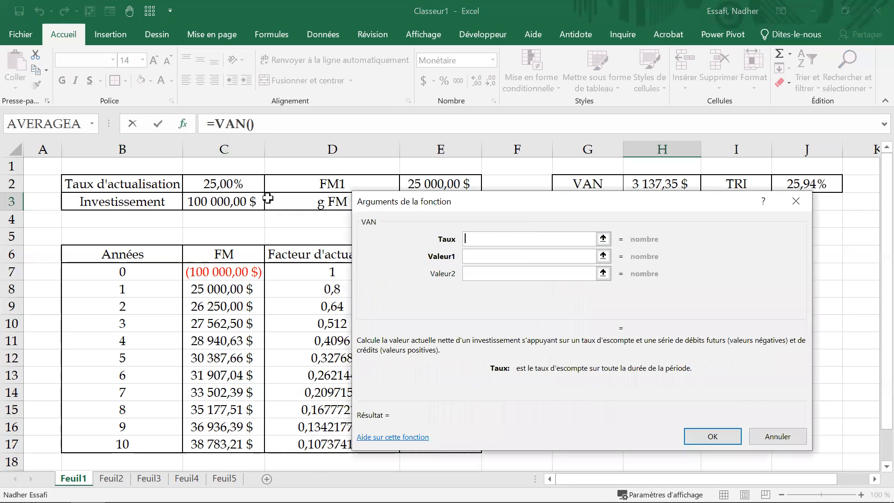
{"action": "left_click", "coordinate": [212, 189]}
{"action": "left_click", "coordinate": [483, 255]}
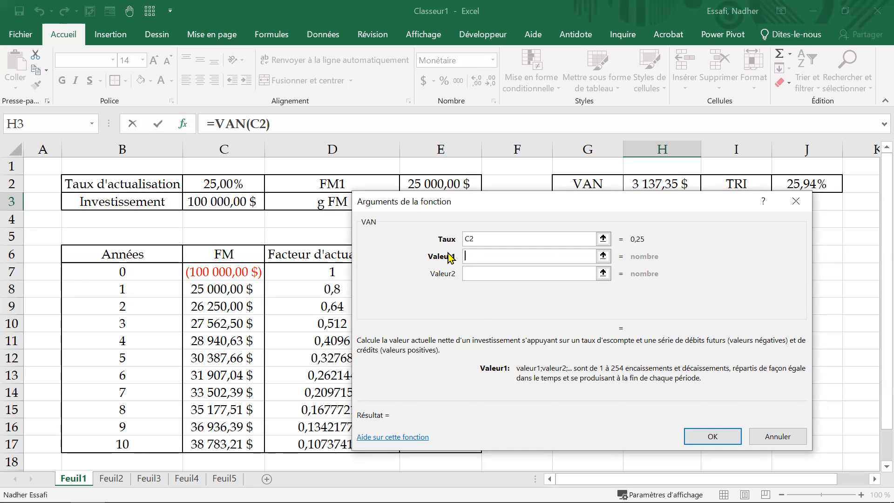
{"action": "left_click_drag", "start_coordinate": [209, 272], "coordinate": [233, 444]}
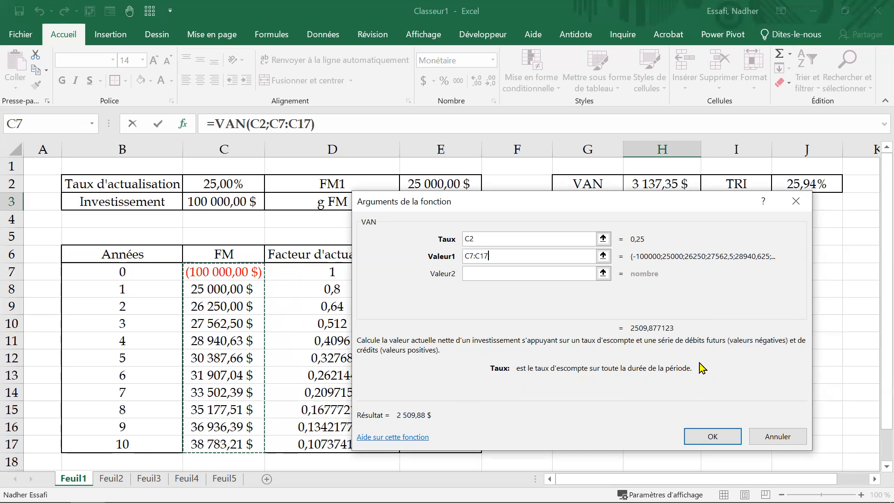
{"action": "left_click", "coordinate": [715, 438]}
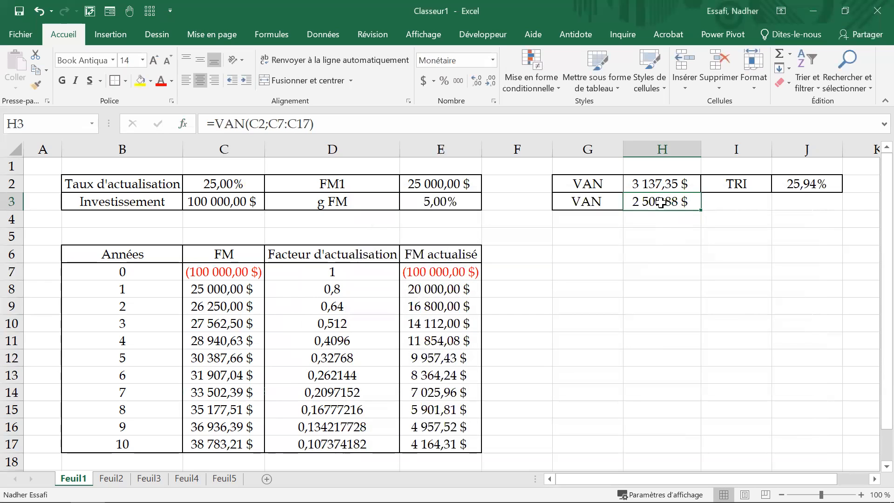
Step: Change the VAN function's Valeur1 range in H3 to C8:C17, leaving out the year 0 cash flow
{"action": "left_click", "coordinate": [183, 127]}
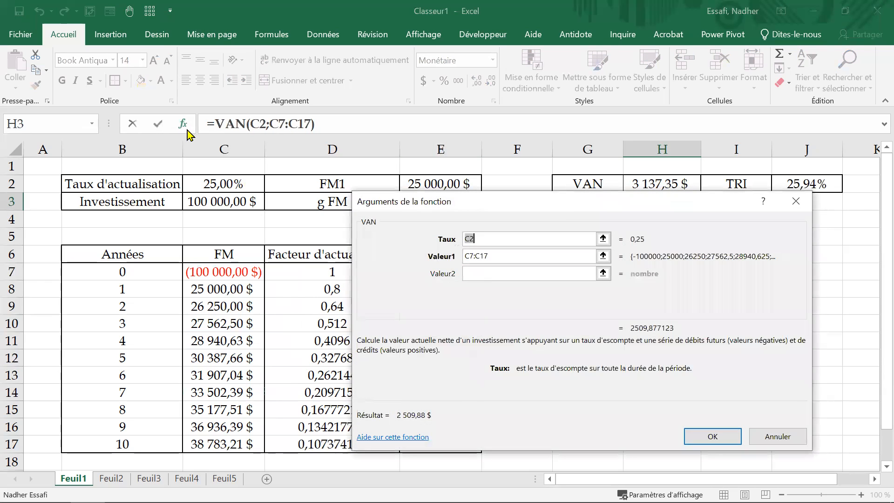
{"action": "left_click_drag", "start_coordinate": [562, 206], "coordinate": [597, 152]}
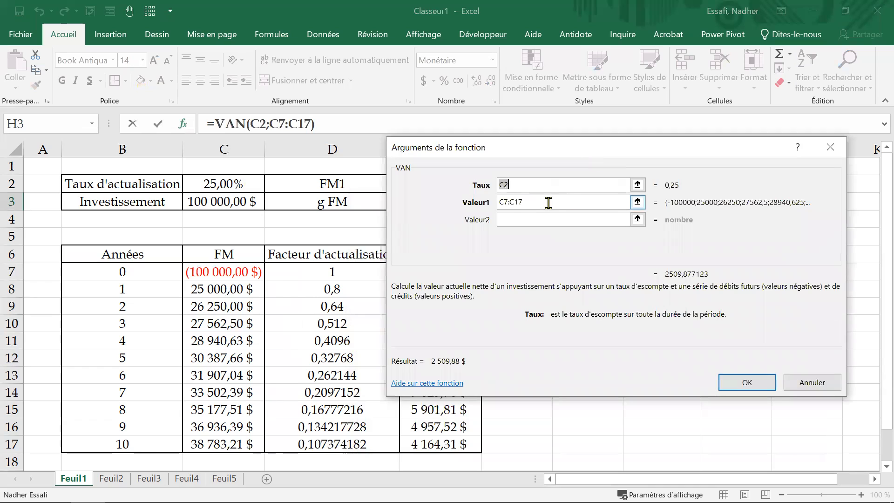
{"action": "left_click", "coordinate": [525, 203]}
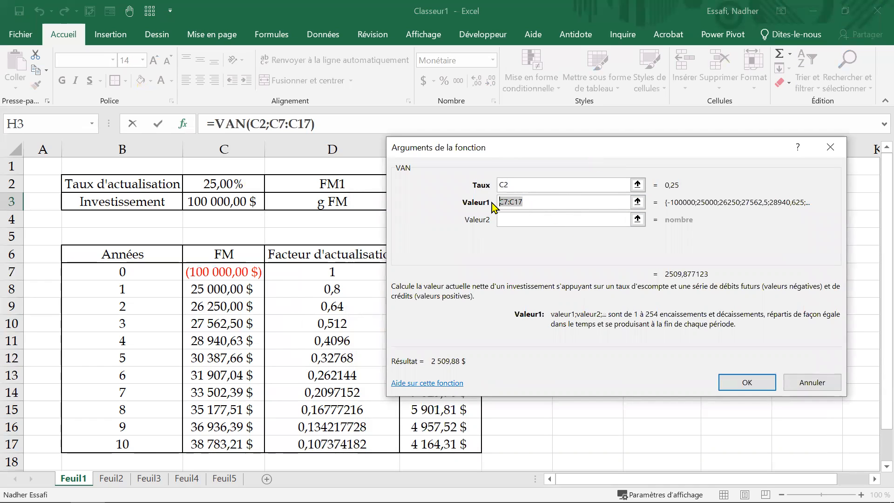
{"action": "left_click_drag", "start_coordinate": [226, 290], "coordinate": [230, 439]}
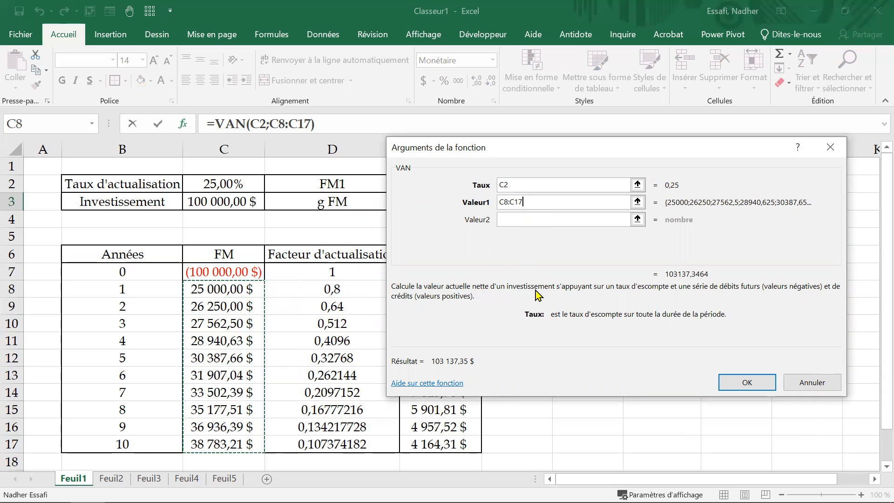
{"action": "left_click", "coordinate": [764, 379]}
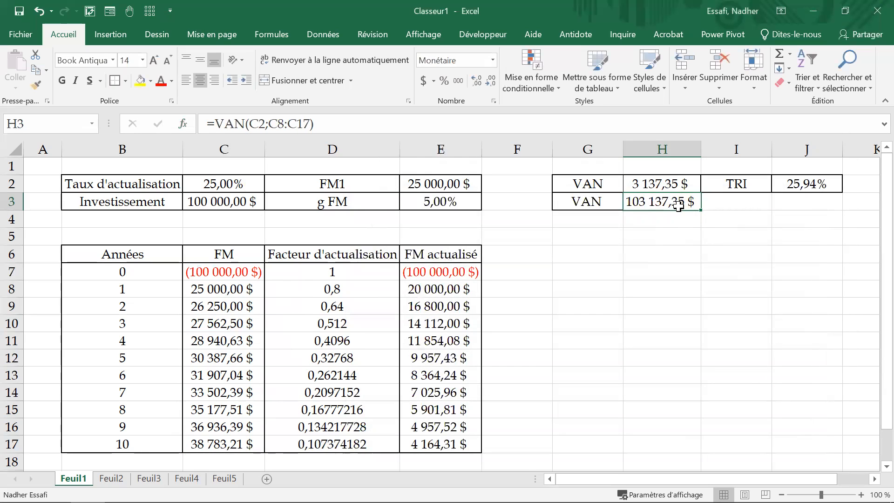
Step: Subtract the initial investment in C3 from the H3 formula, giving =VAN(C2;C8:C17)-C3
{"action": "left_click", "coordinate": [359, 124]}
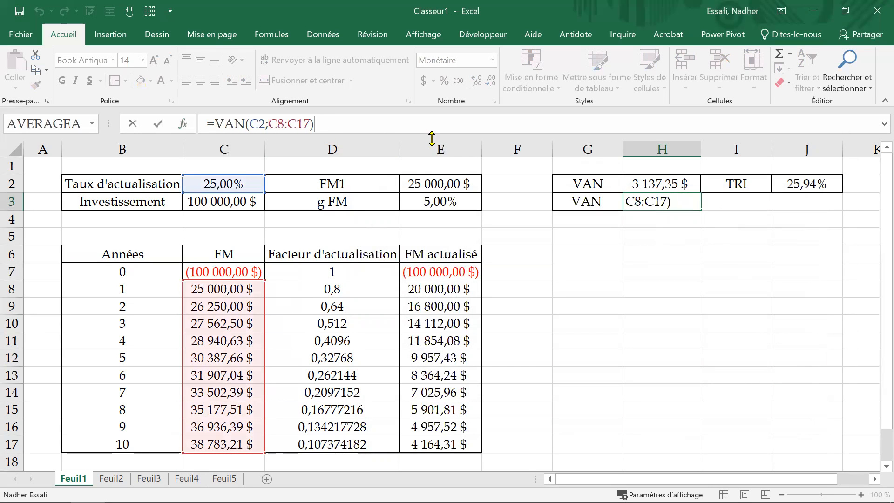
{"action": "type", "text": "-"}
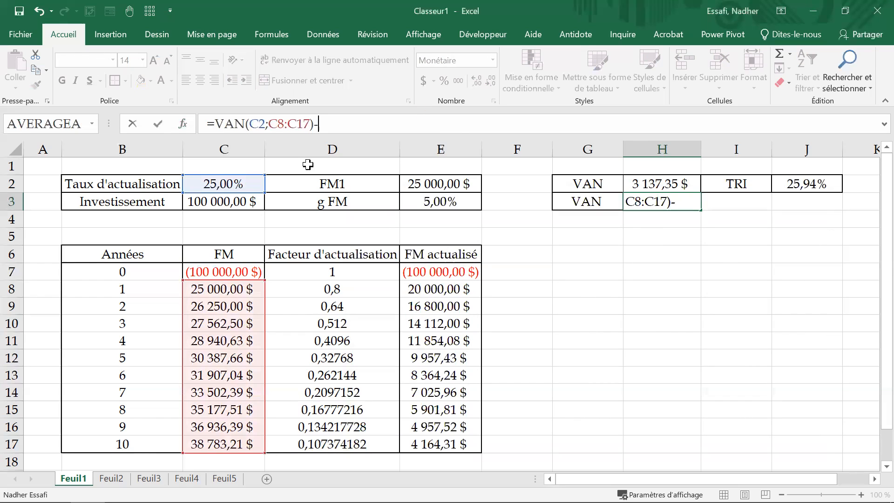
{"action": "left_click", "coordinate": [240, 202]}
{"action": "left_click", "coordinate": [158, 124]}
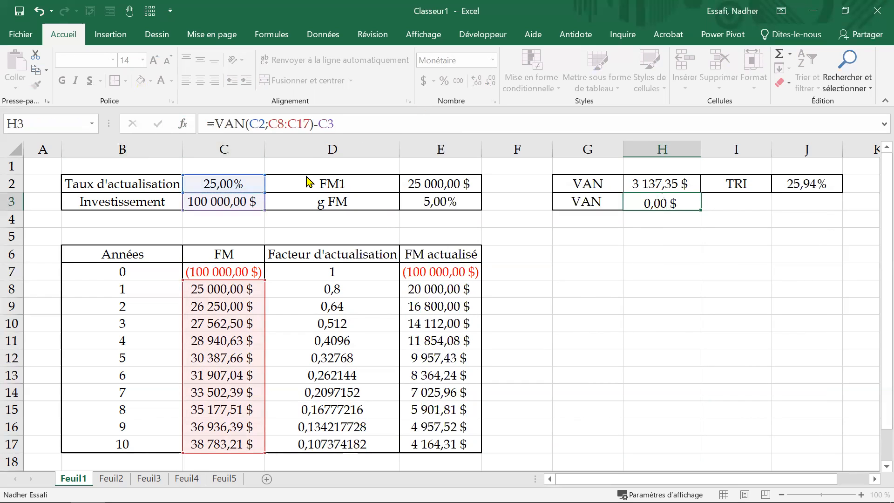